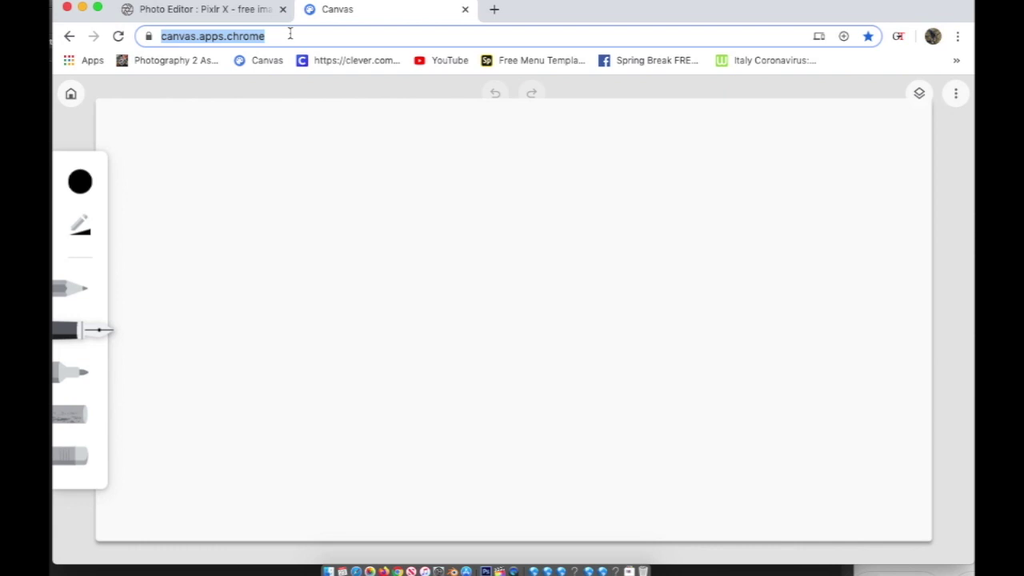
Step: Draw a thin grey pencil wave and a black fountain-pen zigzag above it
left_click(290, 36)
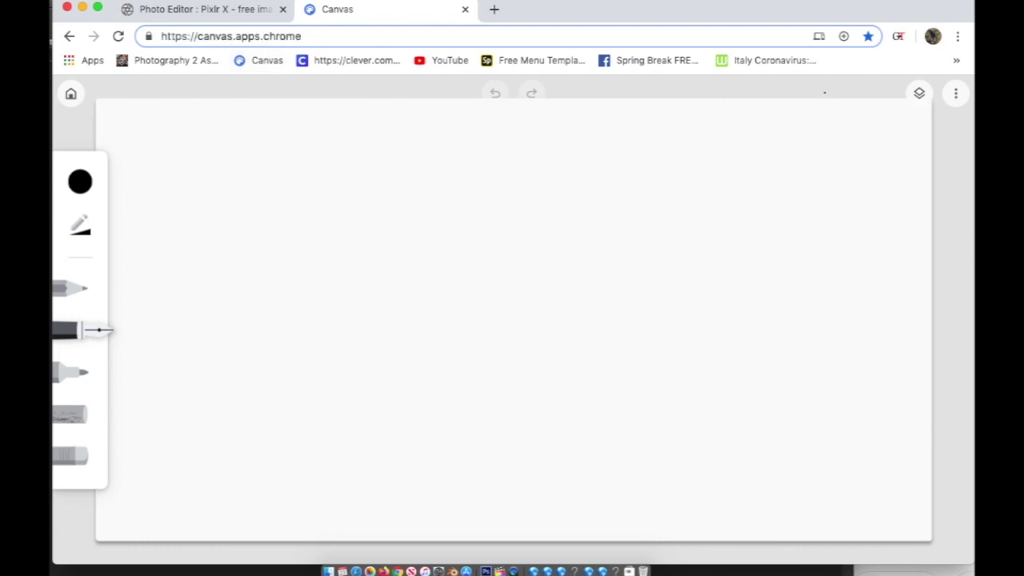
left_click(72, 288)
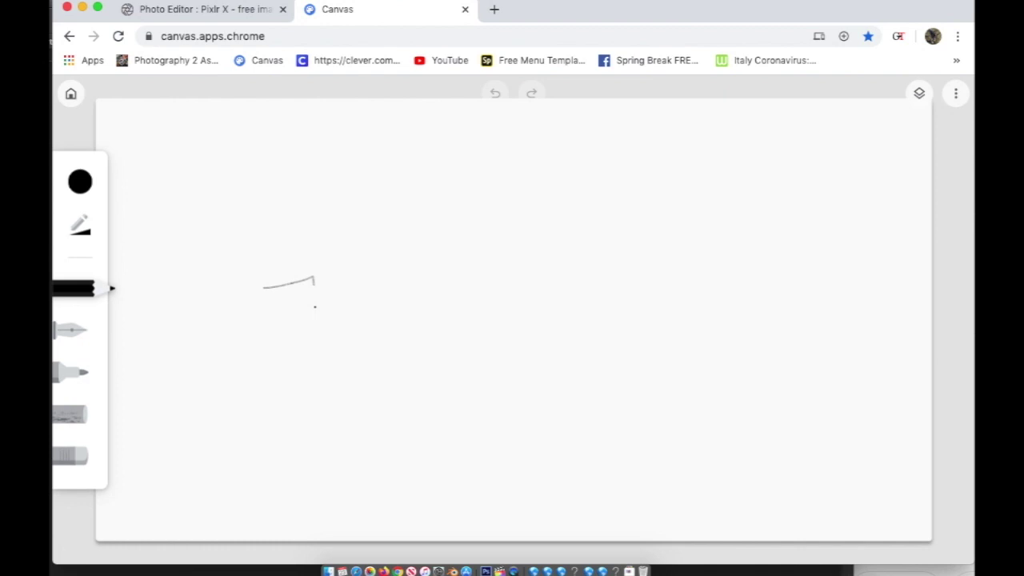
mouse_move(314, 306)
left_mouse_down()
mouse_move(403, 271)
mouse_move(525, 243)
mouse_move(599, 270)
left_mouse_up()
left_click(80, 329)
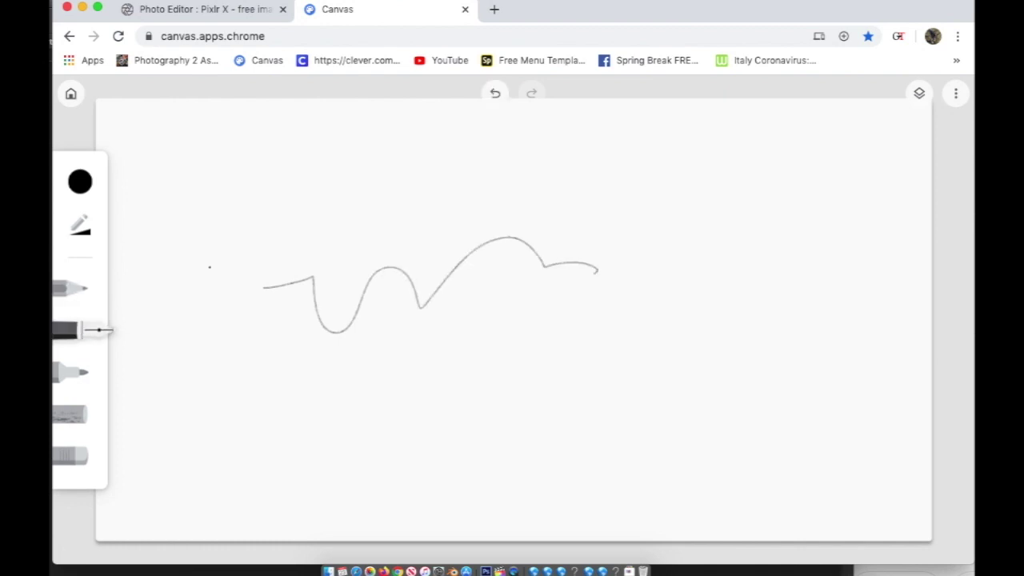
mouse_move(255, 210)
left_mouse_down()
mouse_move(359, 161)
mouse_move(513, 158)
left_mouse_up()
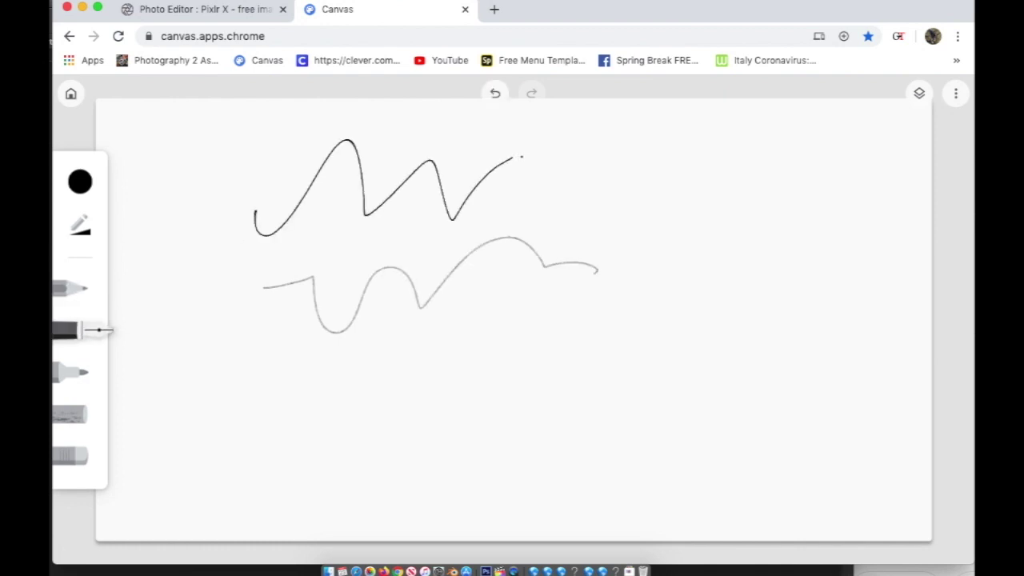
Step: Add a thick black marker wave and a grey chalk squiggle, then erase the chalk's left part
left_click(72, 371)
mouse_move(237, 372)
left_mouse_down()
mouse_move(477, 364)
mouse_move(542, 395)
left_mouse_up()
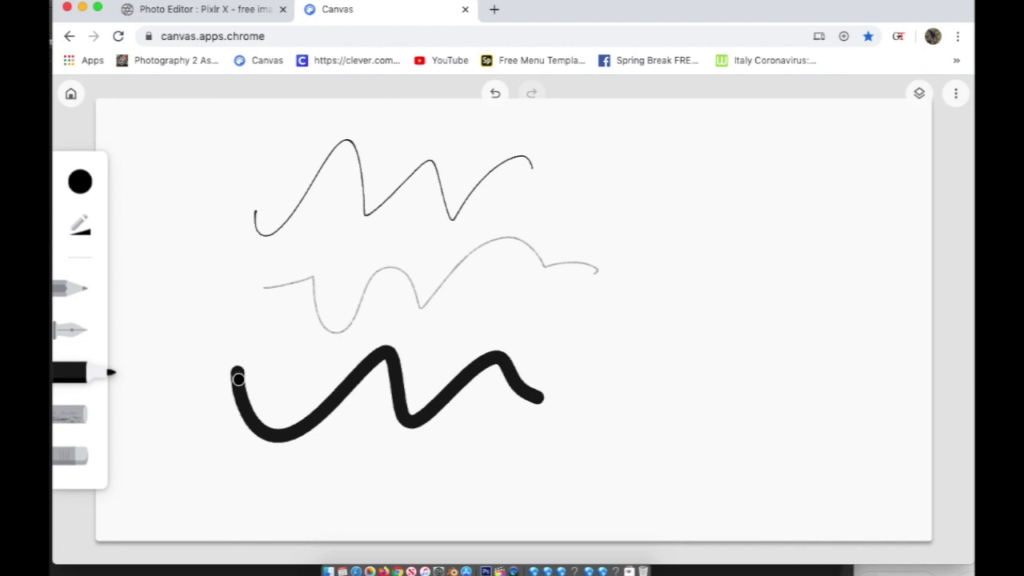
left_click(80, 414)
mouse_move(240, 294)
left_mouse_down()
mouse_move(297, 305)
mouse_move(548, 232)
mouse_move(569, 252)
left_mouse_up()
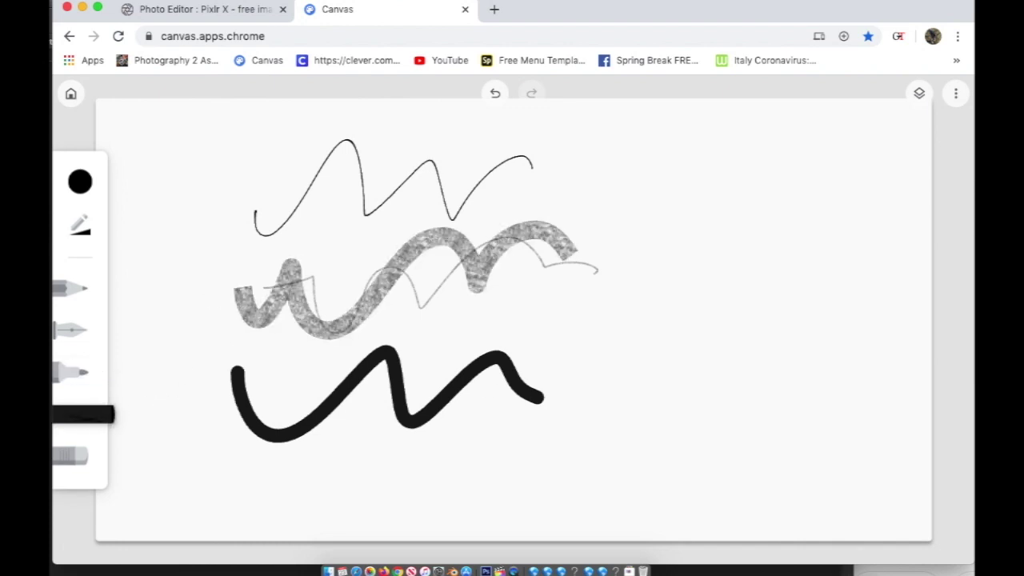
left_click(72, 459)
mouse_move(220, 283)
left_mouse_down()
mouse_move(279, 260)
mouse_move(298, 282)
mouse_move(308, 250)
mouse_move(370, 301)
mouse_move(404, 272)
mouse_move(434, 262)
mouse_move(389, 360)
mouse_move(357, 386)
mouse_move(330, 384)
mouse_move(351, 292)
mouse_move(242, 363)
mouse_move(262, 410)
left_mouse_up()
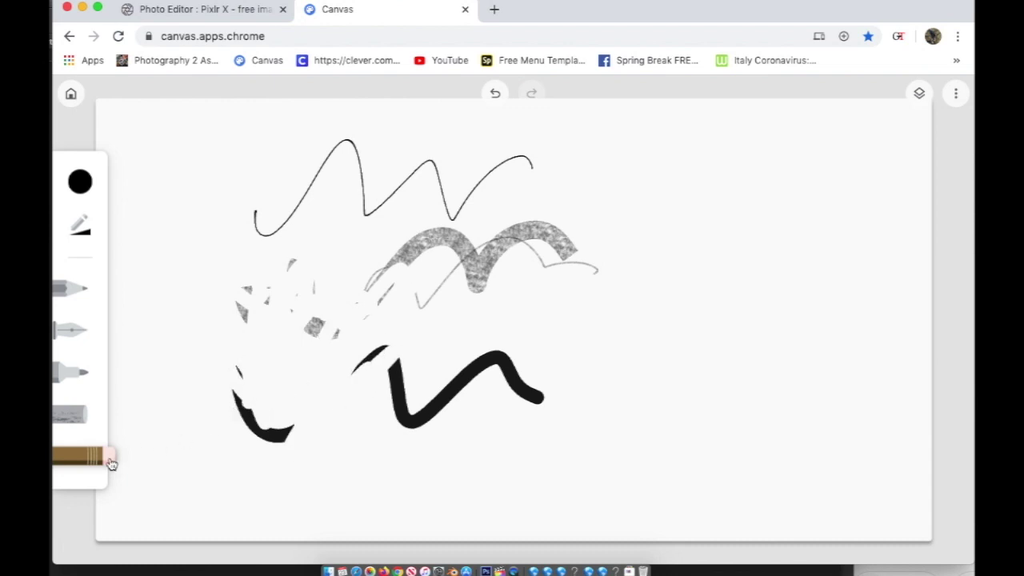
Step: Enlarge the eraser twice and wipe away the black wave and all remaining test strokes
mouse_move(301, 452)
left_mouse_down()
mouse_move(262, 439)
mouse_move(288, 431)
mouse_move(254, 417)
mouse_move(182, 356)
left_mouse_up()
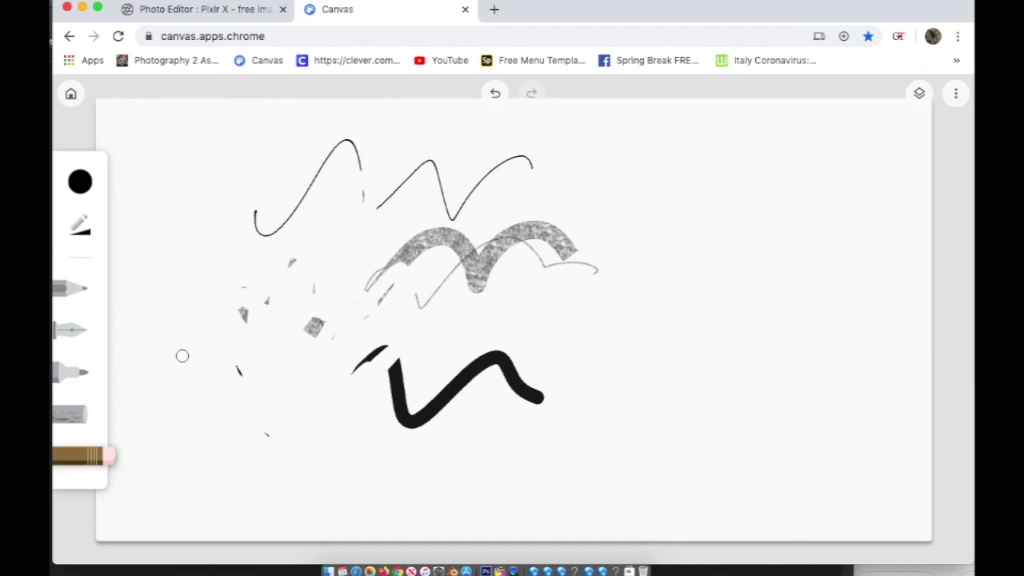
left_click(85, 230)
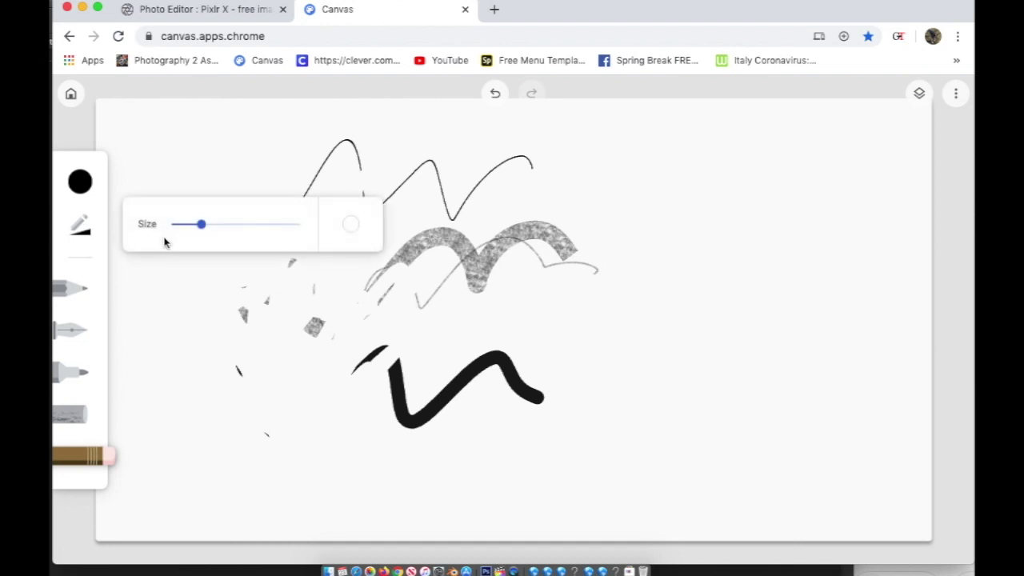
left_click_drag(200, 225, 257, 246)
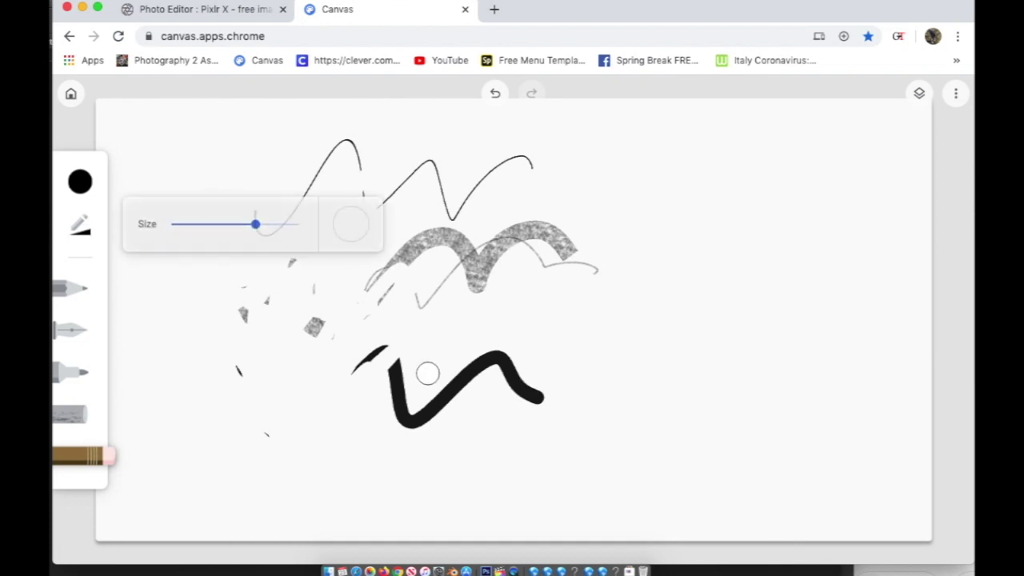
left_click_drag(427, 373, 442, 375)
left_click(83, 233)
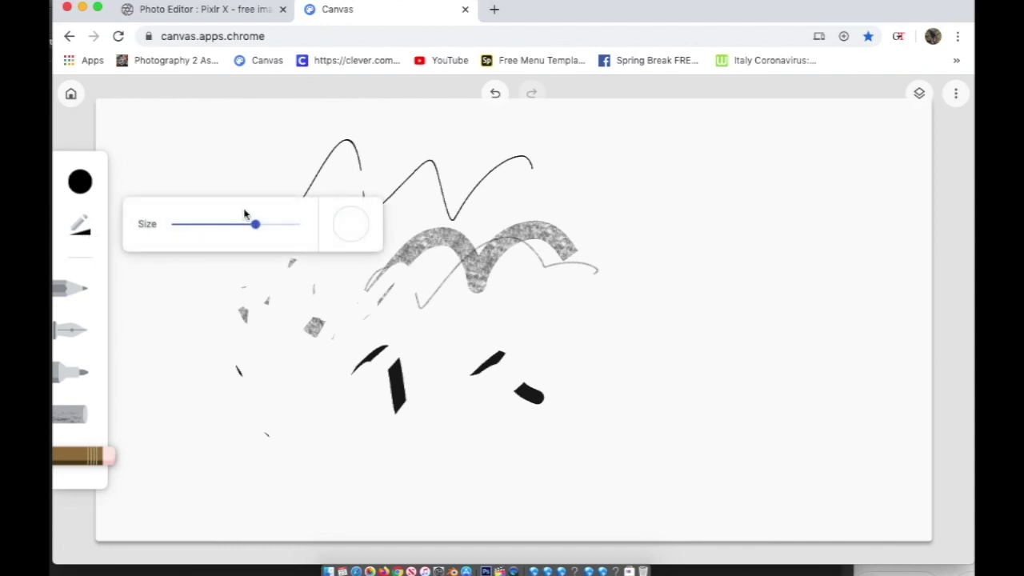
left_click_drag(255, 225, 298, 226)
mouse_move(488, 198)
left_mouse_down()
mouse_move(446, 400)
mouse_move(362, 512)
mouse_move(335, 365)
mouse_move(279, 413)
mouse_move(374, 132)
mouse_move(349, 45)
mouse_move(323, 217)
mouse_move(564, 206)
mouse_move(506, 386)
mouse_move(565, 443)
mouse_move(548, 315)
left_mouse_up()
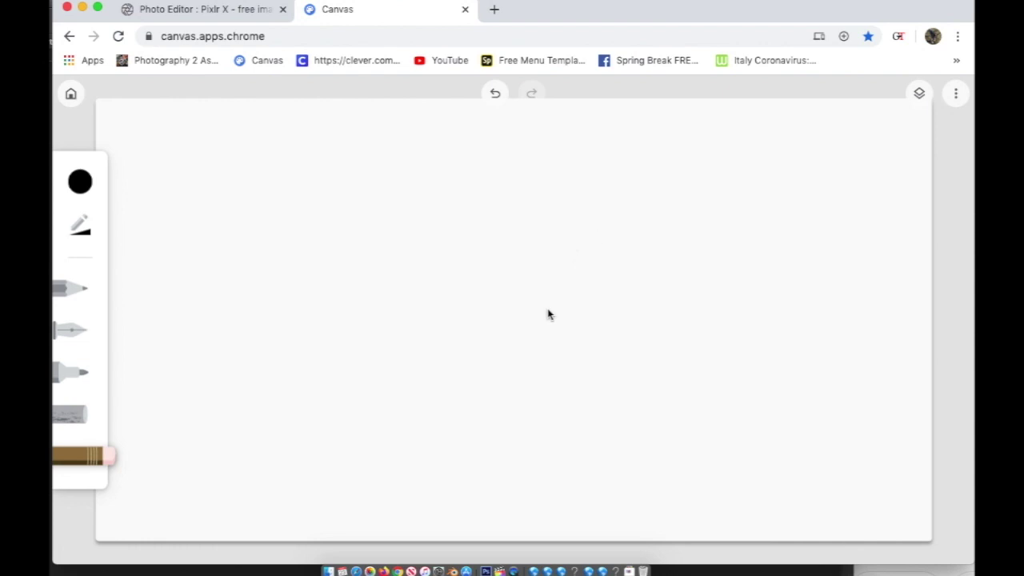
Step: Scribble dark green marker grass along the bottom of the canvas
left_click(80, 182)
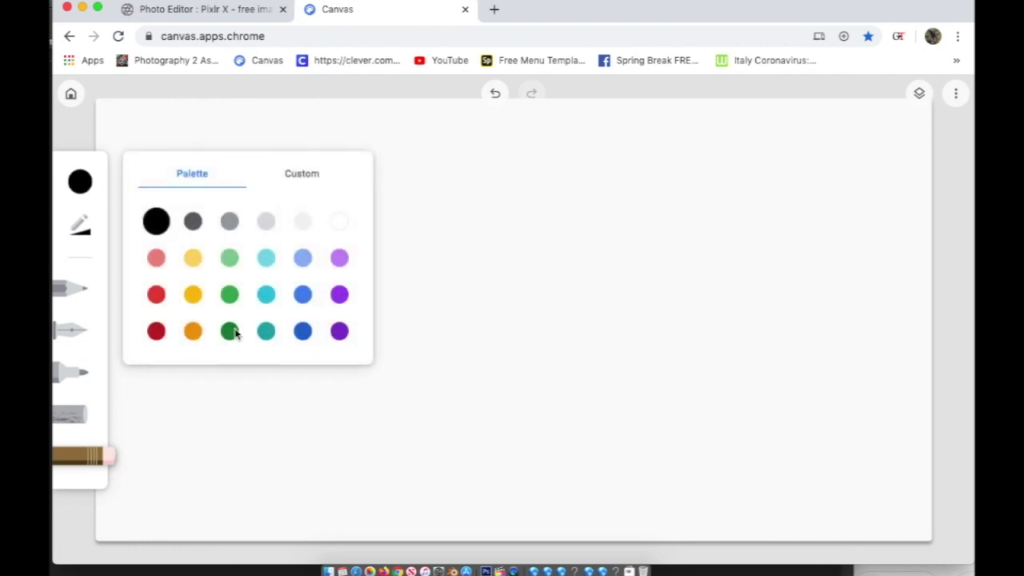
left_click(231, 331)
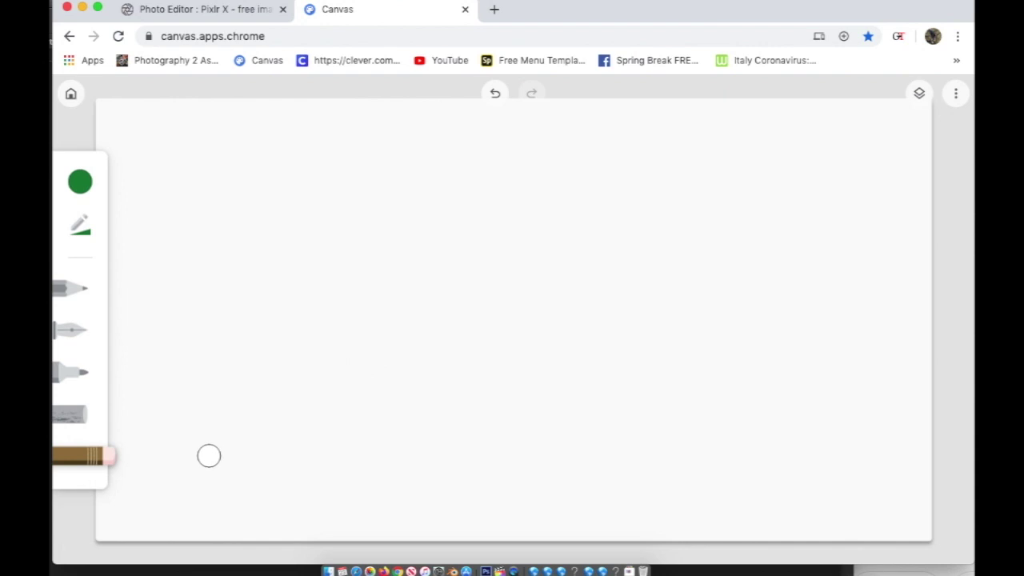
left_click(80, 371)
mouse_move(117, 482)
left_mouse_down()
mouse_move(352, 487)
mouse_move(553, 466)
mouse_move(791, 463)
mouse_move(503, 473)
mouse_move(269, 510)
mouse_move(148, 488)
mouse_move(681, 500)
mouse_move(806, 478)
left_mouse_up()
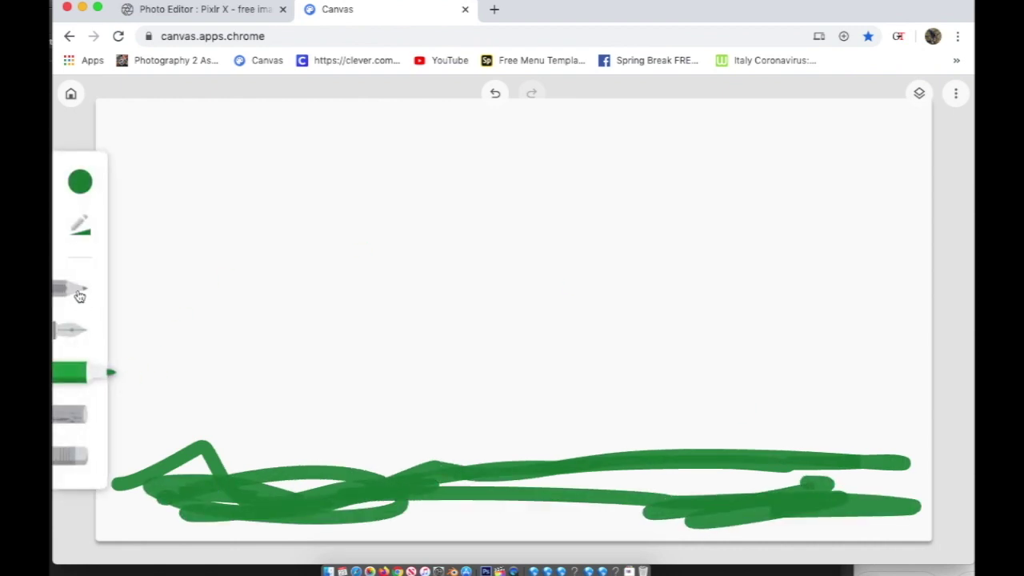
left_click(79, 292)
left_click(72, 376)
Step: Draw a grey house outline with a pointed roof
left_click(80, 184)
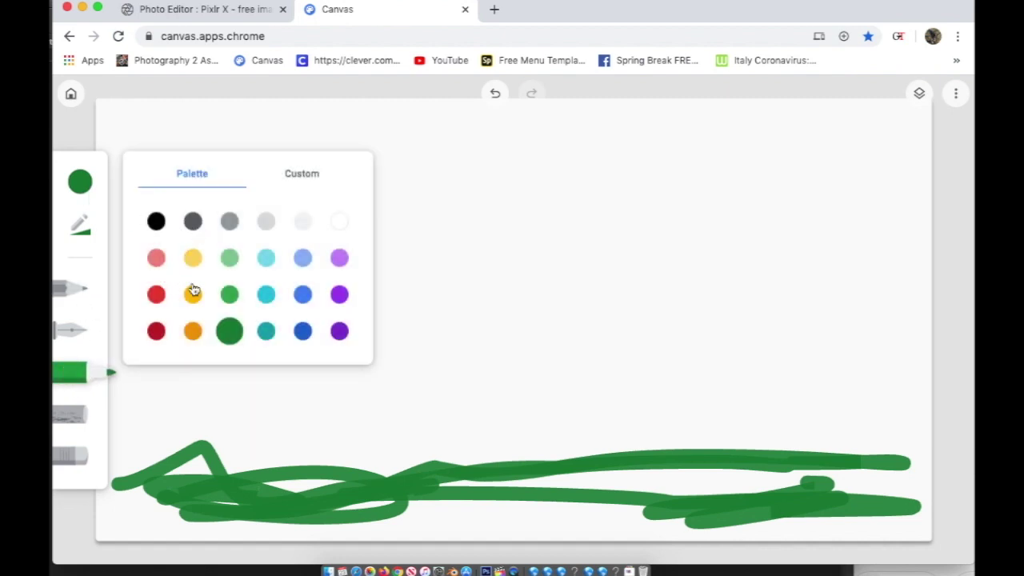
left_click(229, 220)
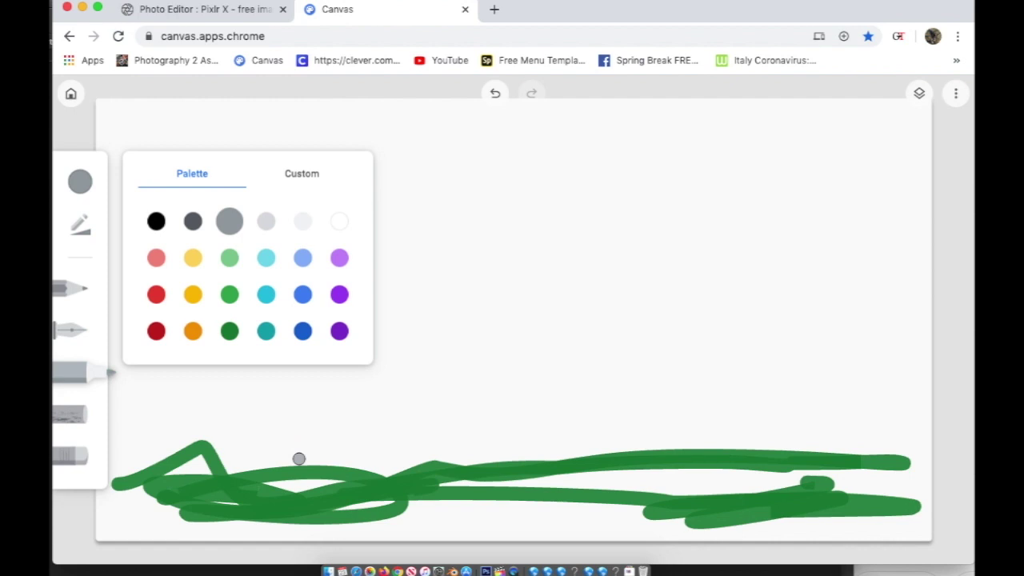
mouse_move(298, 460)
left_mouse_down()
mouse_move(293, 319)
mouse_move(423, 315)
mouse_move(446, 466)
mouse_move(291, 454)
left_mouse_up()
mouse_move(298, 313)
left_mouse_down()
mouse_move(311, 255)
mouse_move(345, 195)
mouse_move(427, 311)
left_mouse_up()
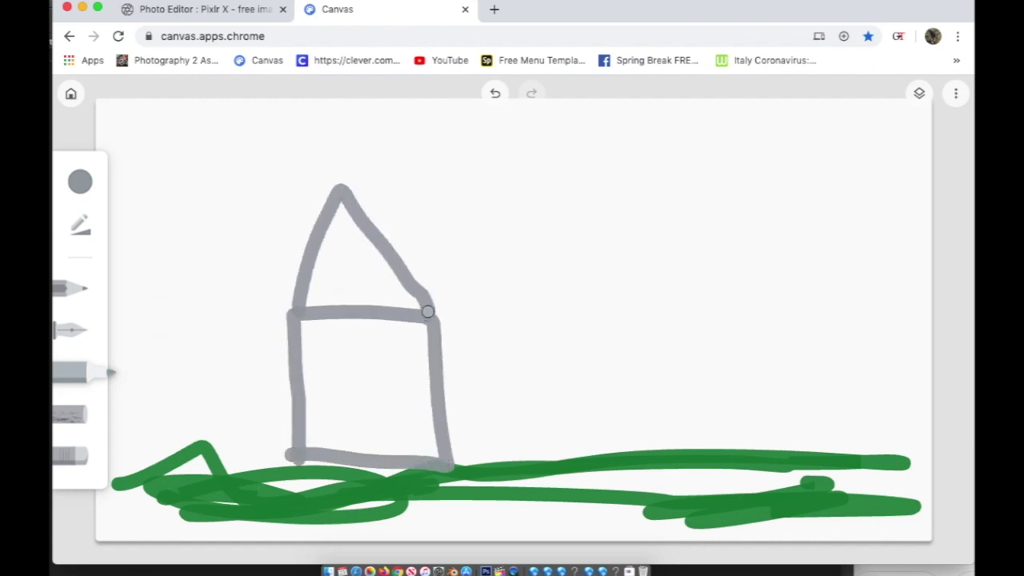
Step: Draw a yellow sun in the top-right corner with several rays around it
left_click(80, 181)
left_click(192, 257)
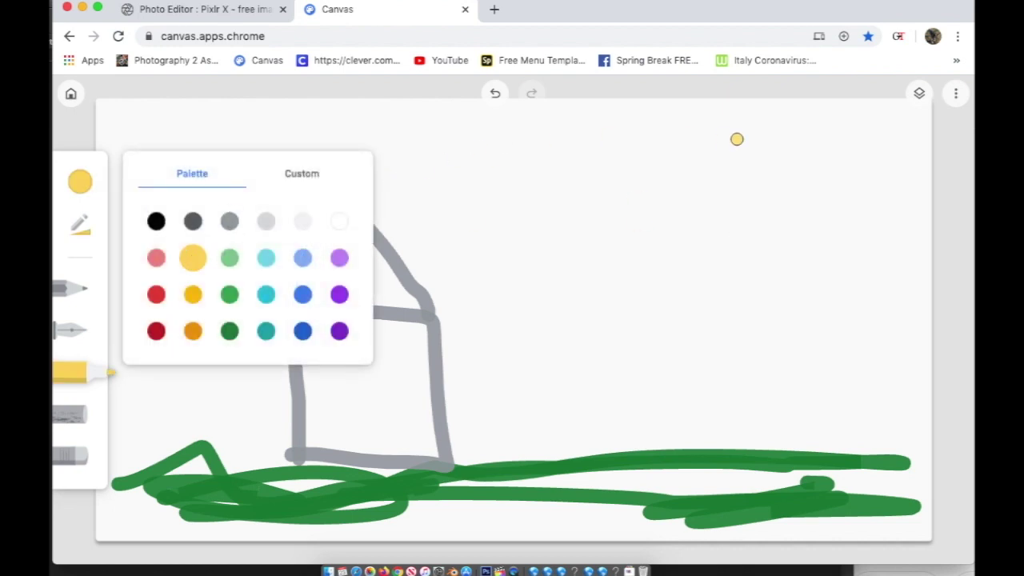
mouse_move(731, 135)
left_mouse_down()
mouse_move(789, 172)
mouse_move(774, 150)
mouse_move(851, 145)
mouse_move(860, 125)
mouse_move(844, 122)
mouse_move(876, 127)
mouse_move(896, 155)
left_mouse_up()
mouse_move(677, 219)
left_mouse_down()
mouse_move(708, 177)
mouse_move(743, 232)
left_mouse_up()
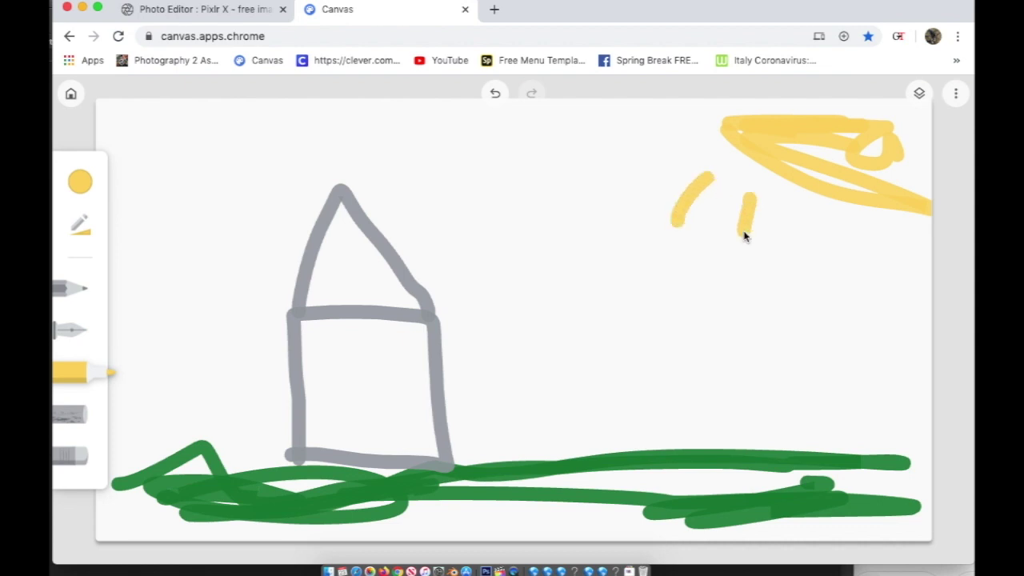
left_click(830, 224)
left_click_drag(830, 232, 830, 272)
left_click_drag(884, 236, 895, 303)
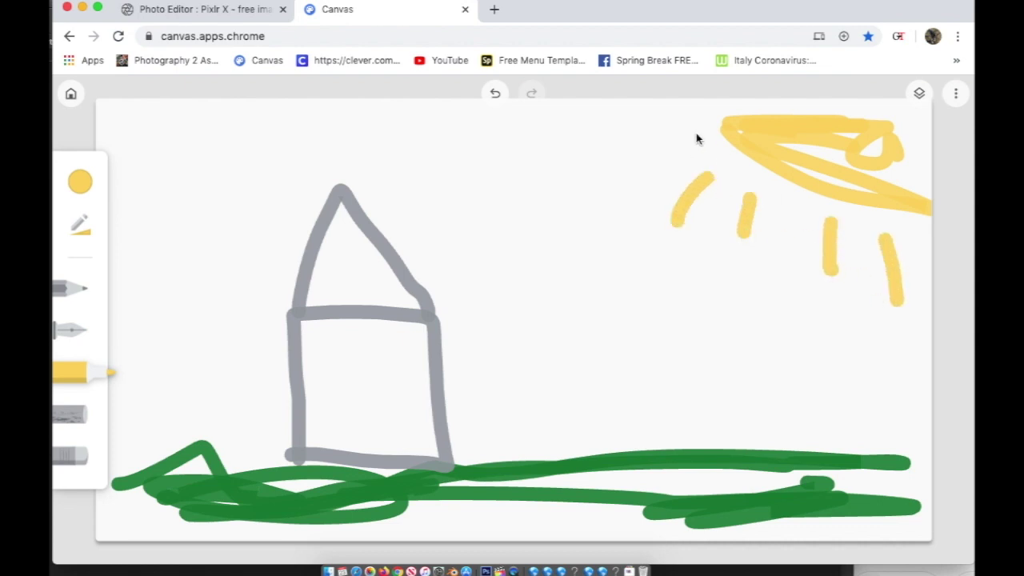
left_click_drag(704, 135, 591, 158)
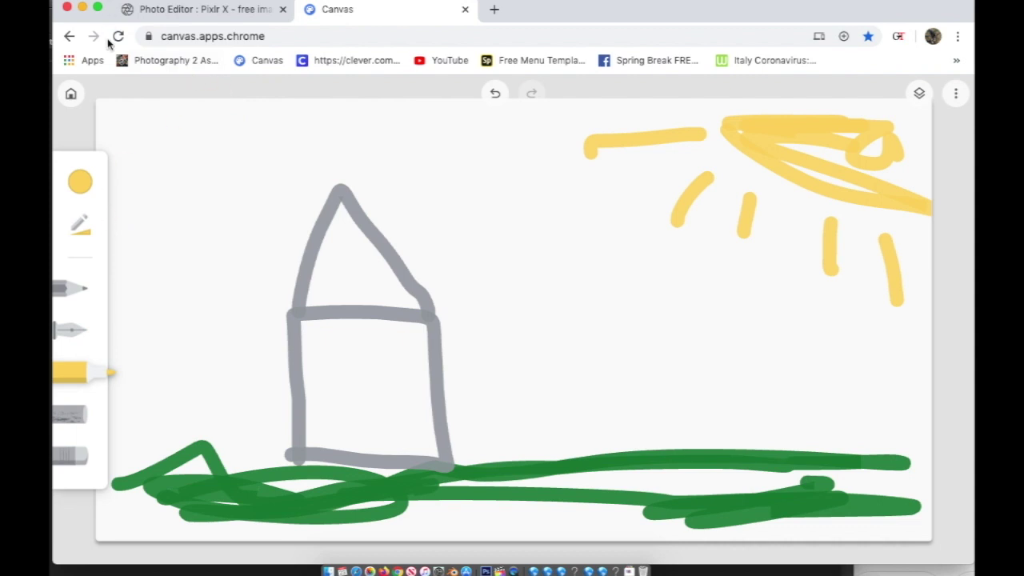
Step: Start a new blank drawing from the gallery and show its layers
left_click(72, 94)
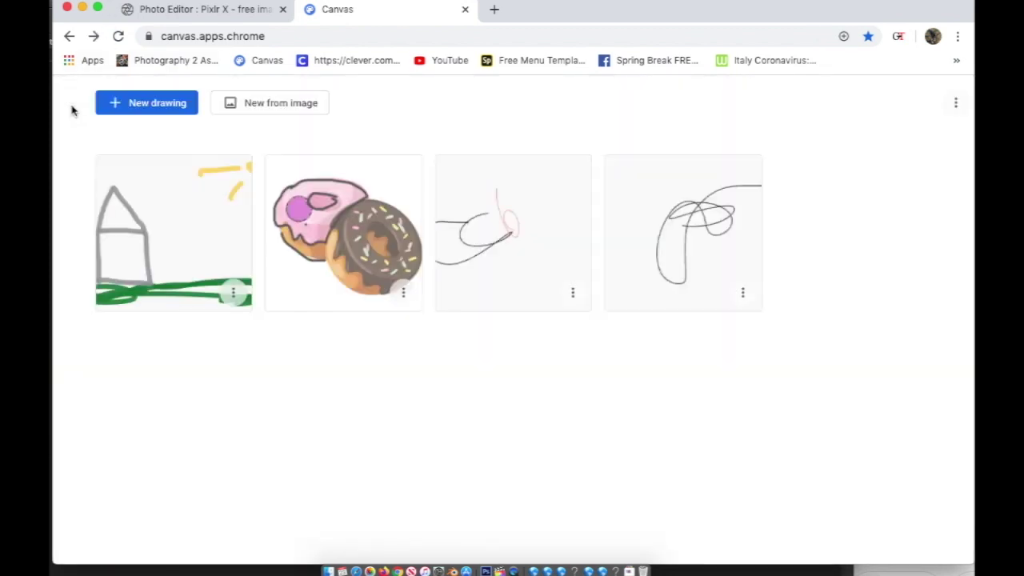
left_click(138, 108)
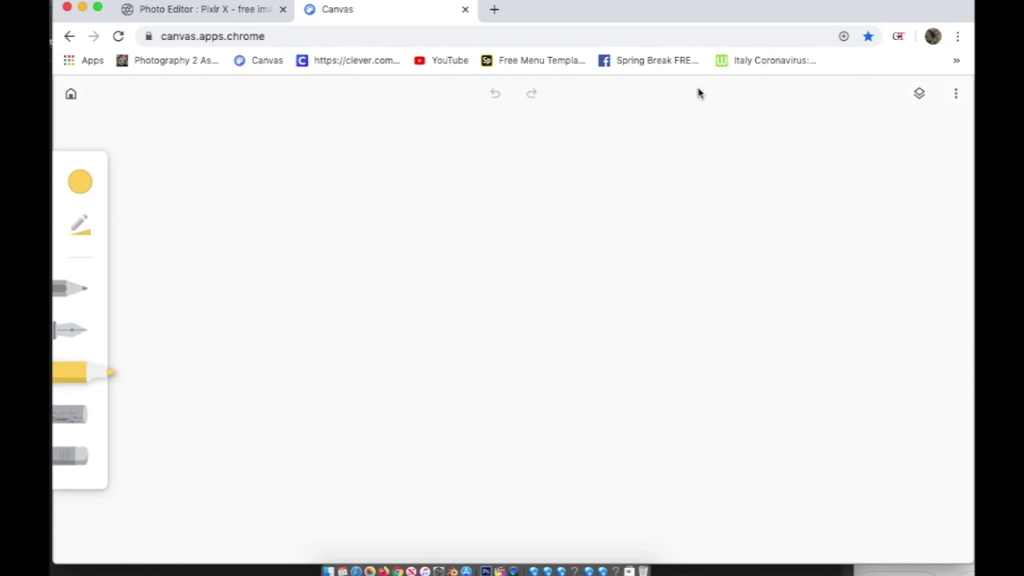
left_click(921, 97)
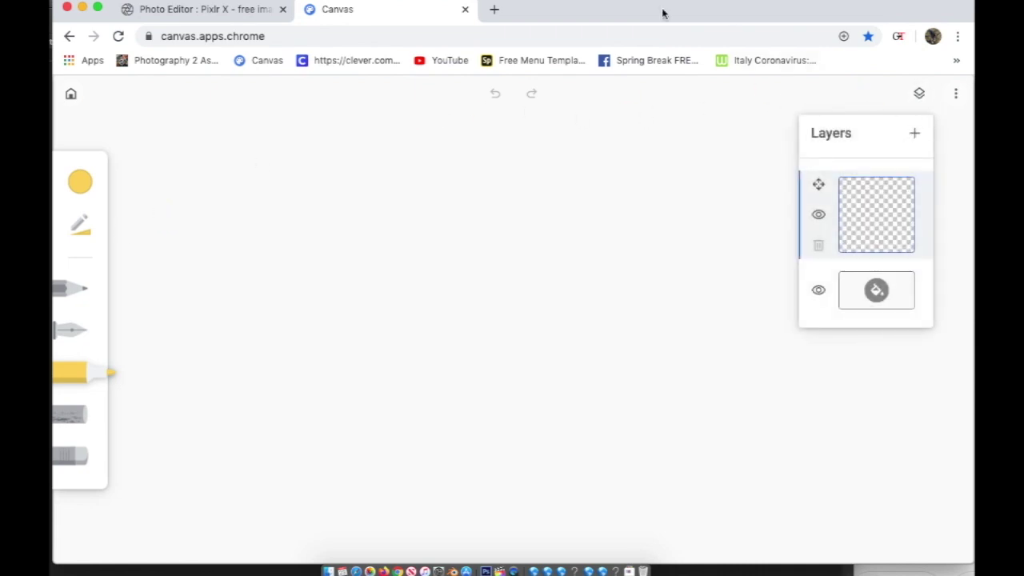
left_click_drag(663, 14, 658, 109)
Step: In a new tab, search Google for 'clip art donut' and view the image results
left_click(509, 101)
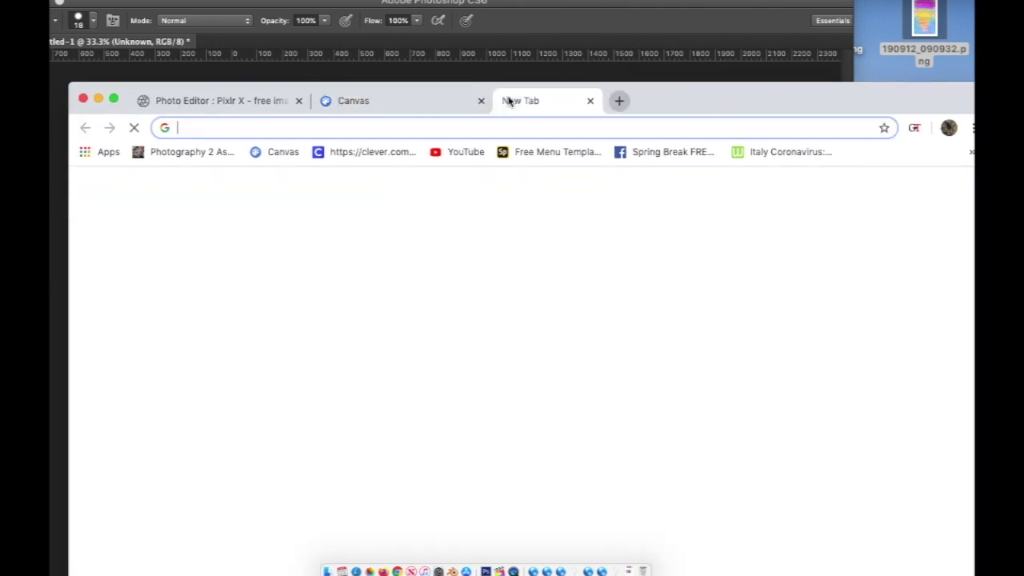
type("goo")
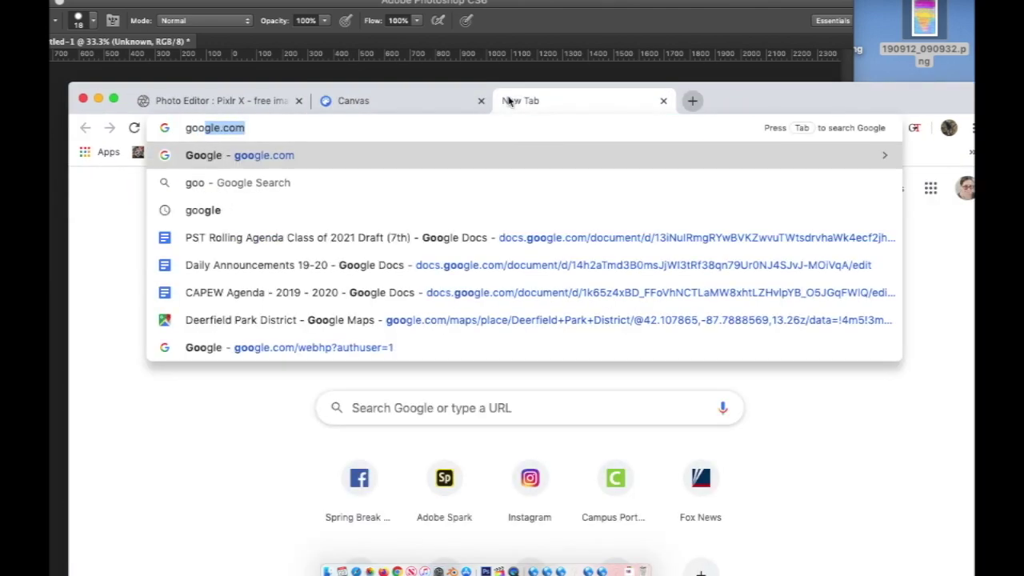
key("Return")
left_click_drag(760, 112, 716, 9)
left_click(426, 298)
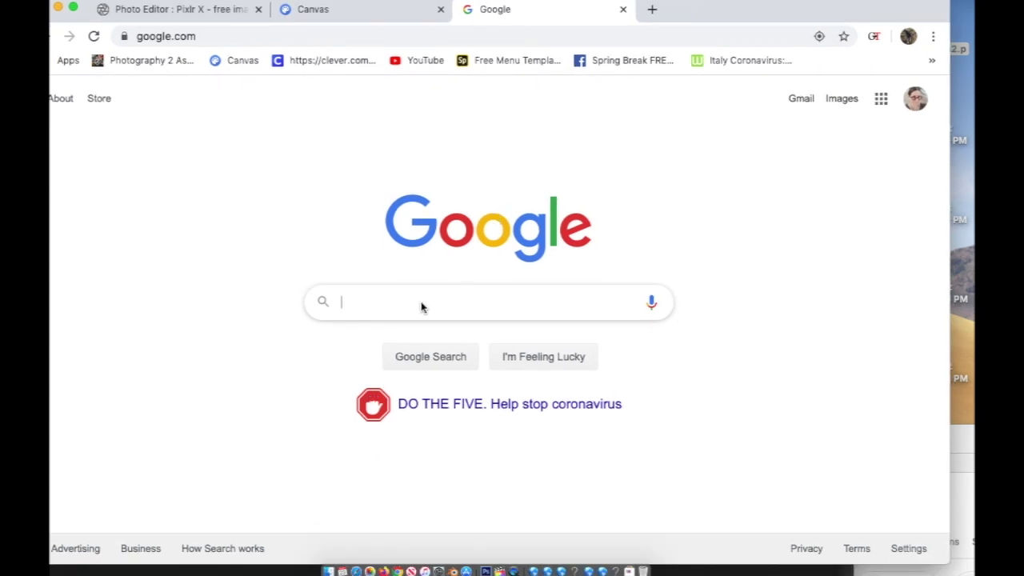
type("cl")
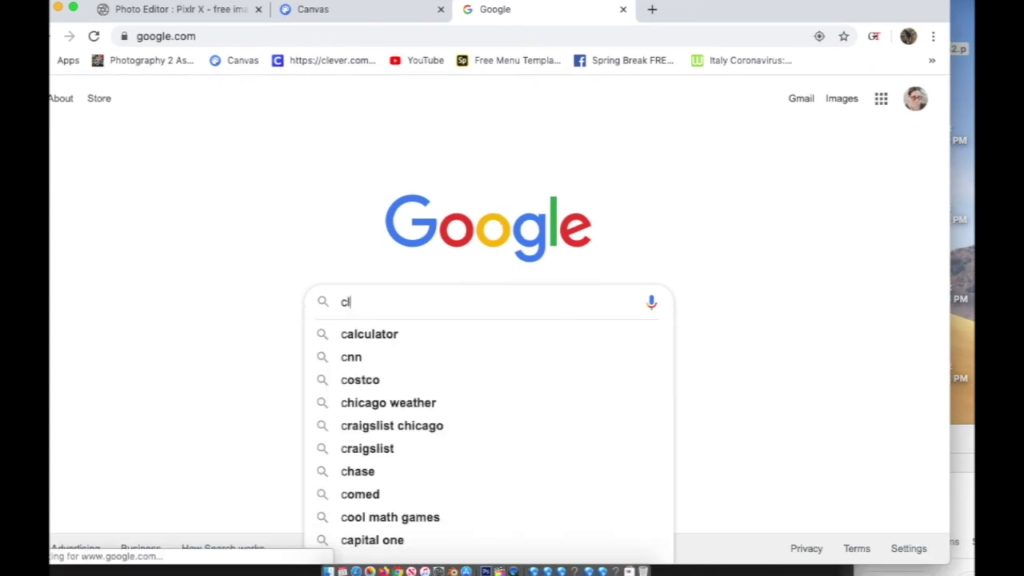
type("ip art donut")
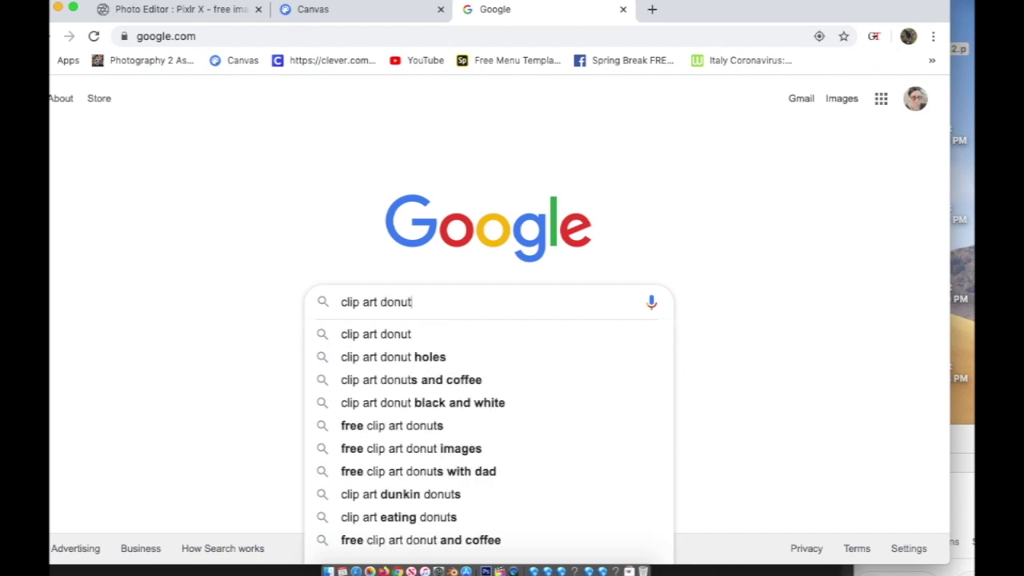
key("Return")
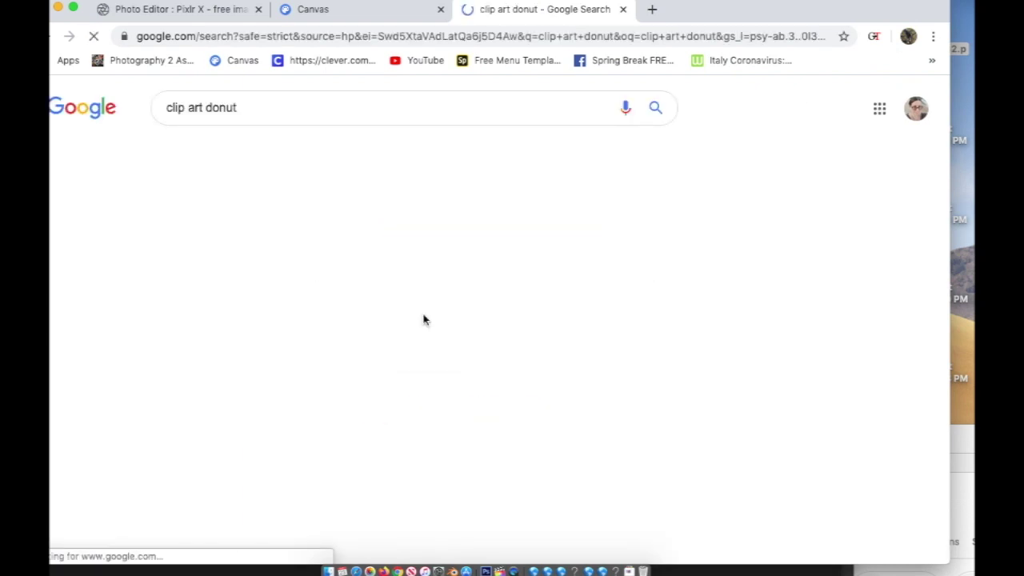
left_click(244, 322)
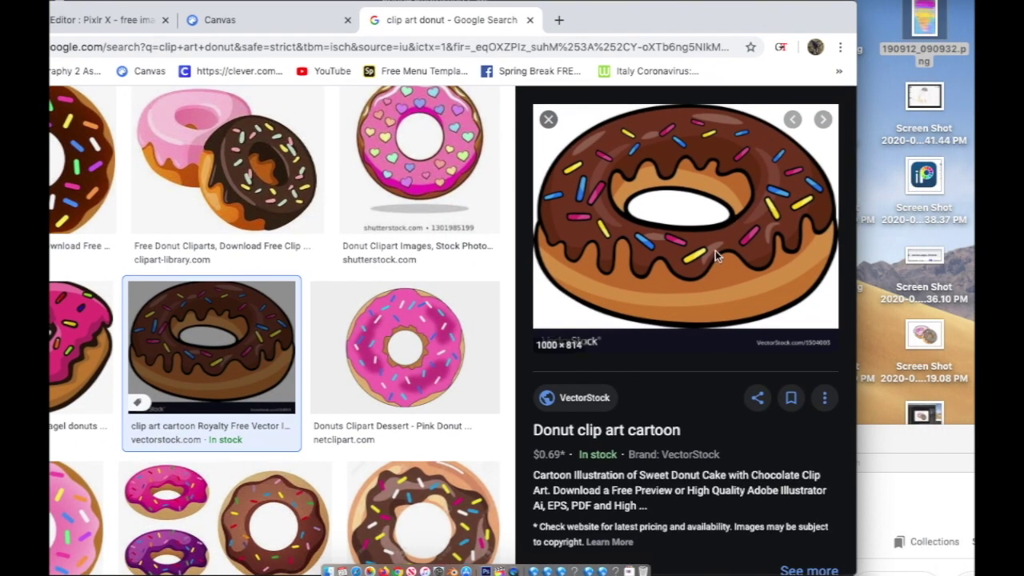
Step: Save the chocolate donut preview image to the Desktop
key("super+s")
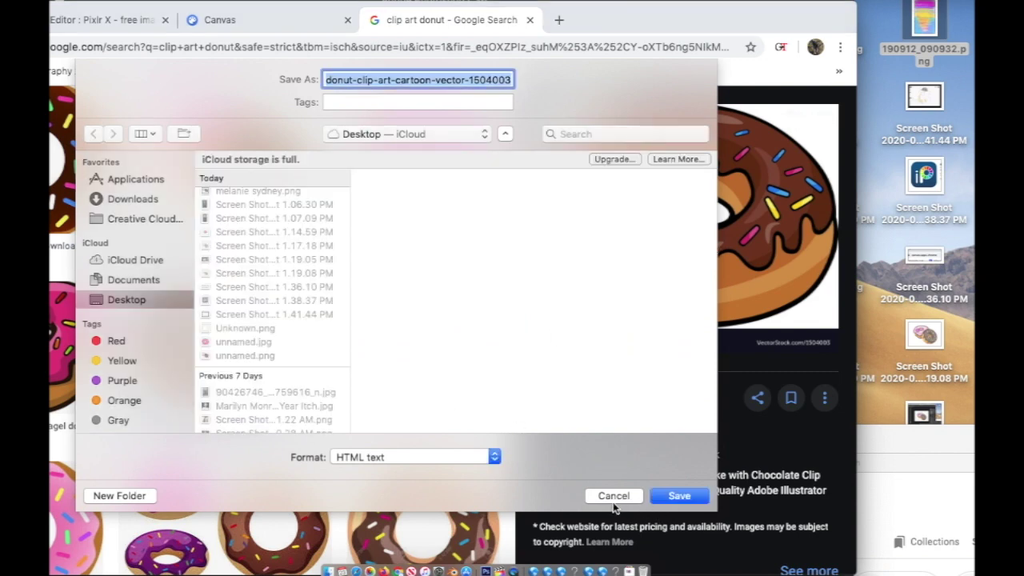
left_click(613, 498)
right_click(724, 280)
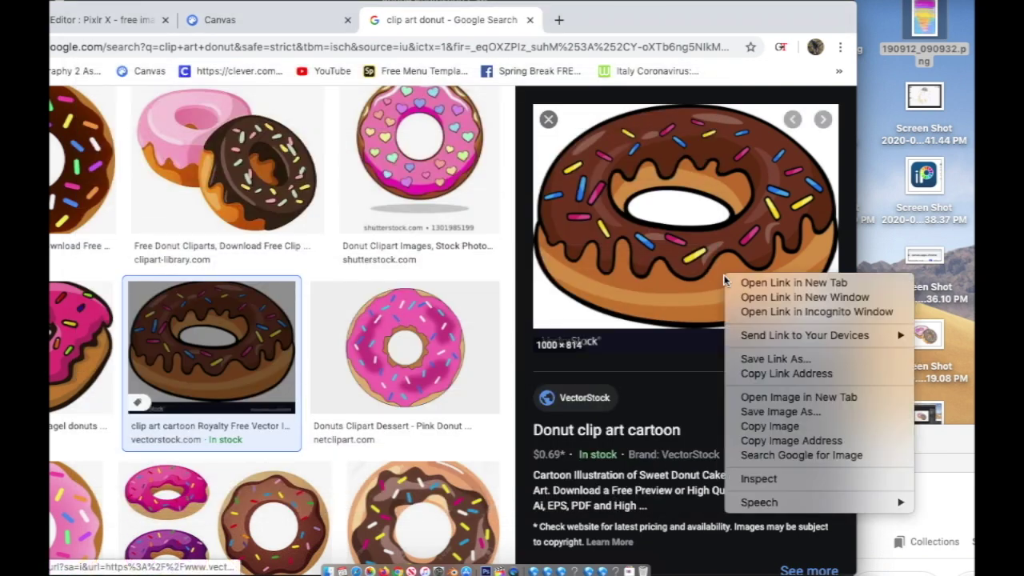
left_click(760, 411)
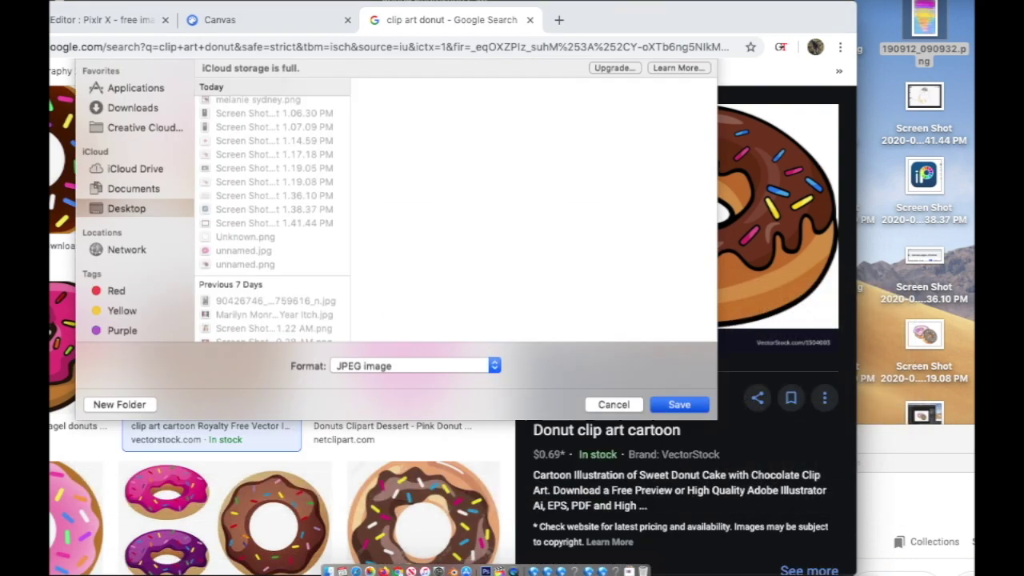
key("Return")
left_click_drag(725, 220, 900, 223)
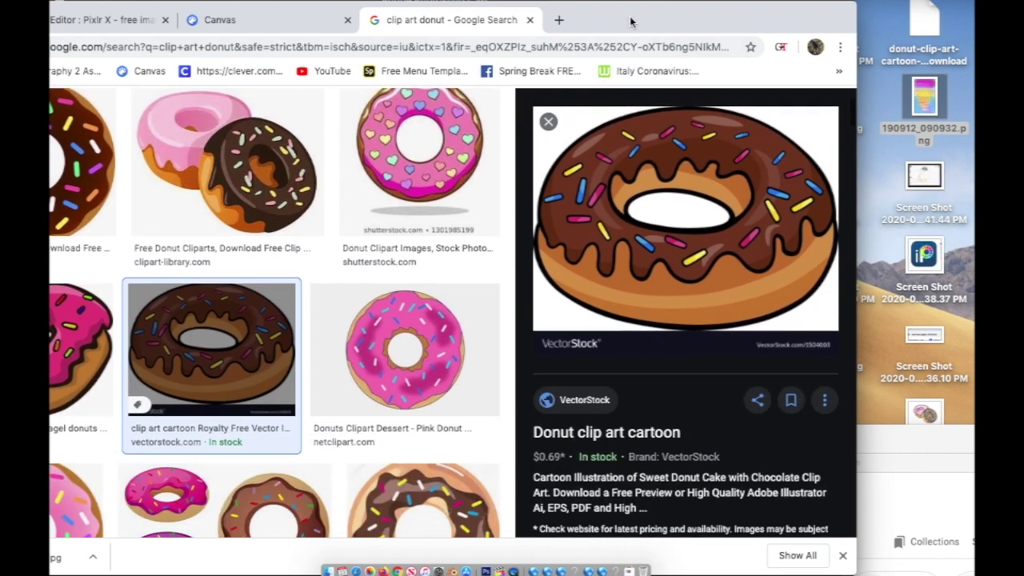
Step: Switch to the Pixlr X tab, minimize Chrome to check Photoshop, then restore Chrome
left_click_drag(630, 21, 823, 12)
left_click(303, 11)
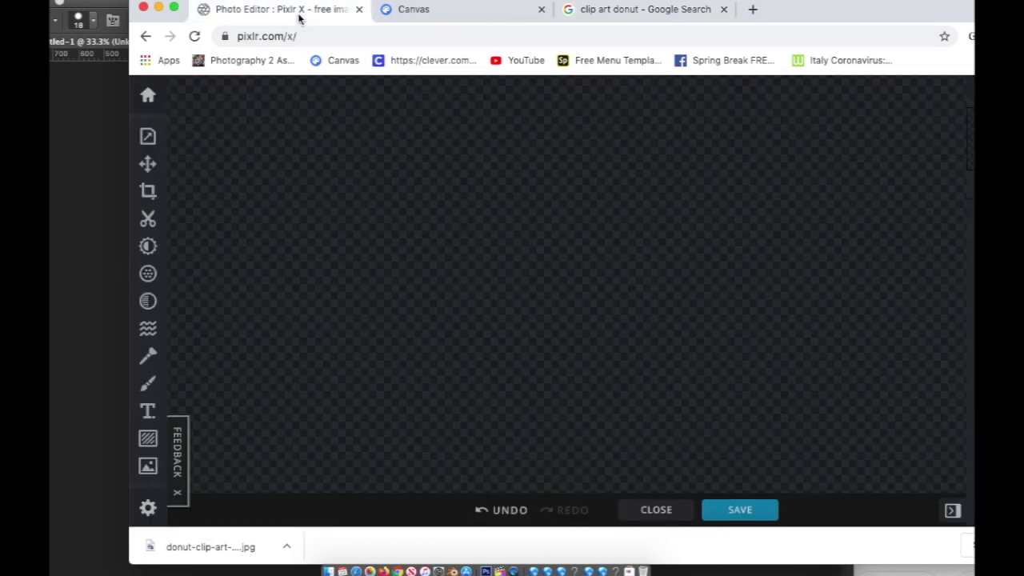
left_click(159, 10)
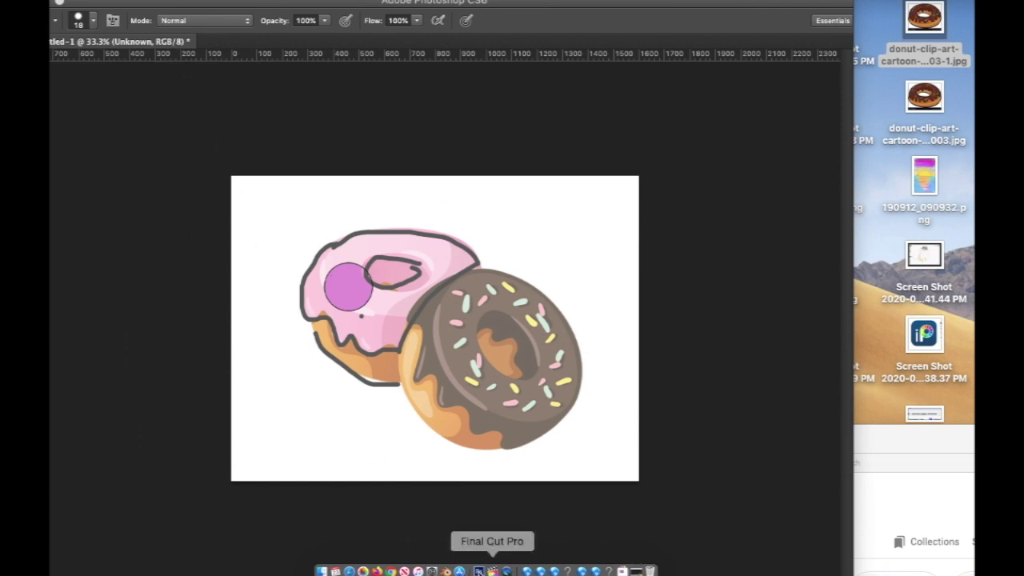
left_click(390, 571)
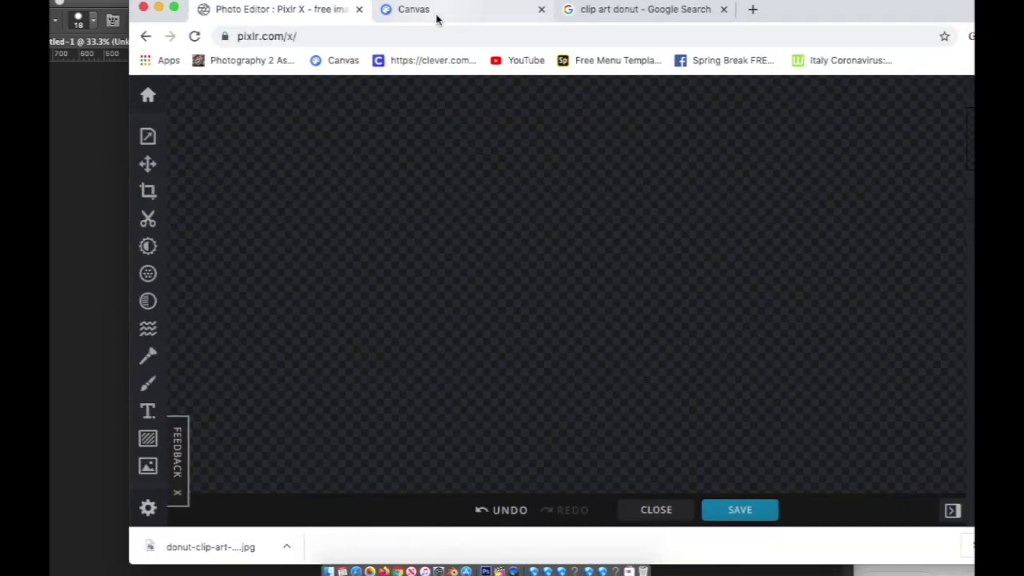
Step: Return to the Canvas tab and add a new transparent layer
left_click(434, 14)
left_click_drag(845, 9, 769, 9)
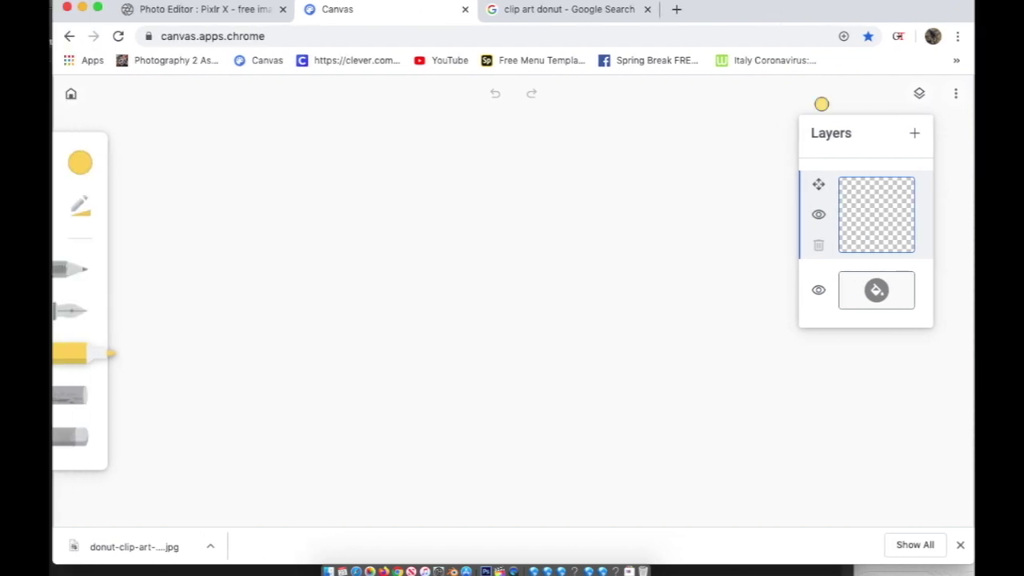
left_click(915, 134)
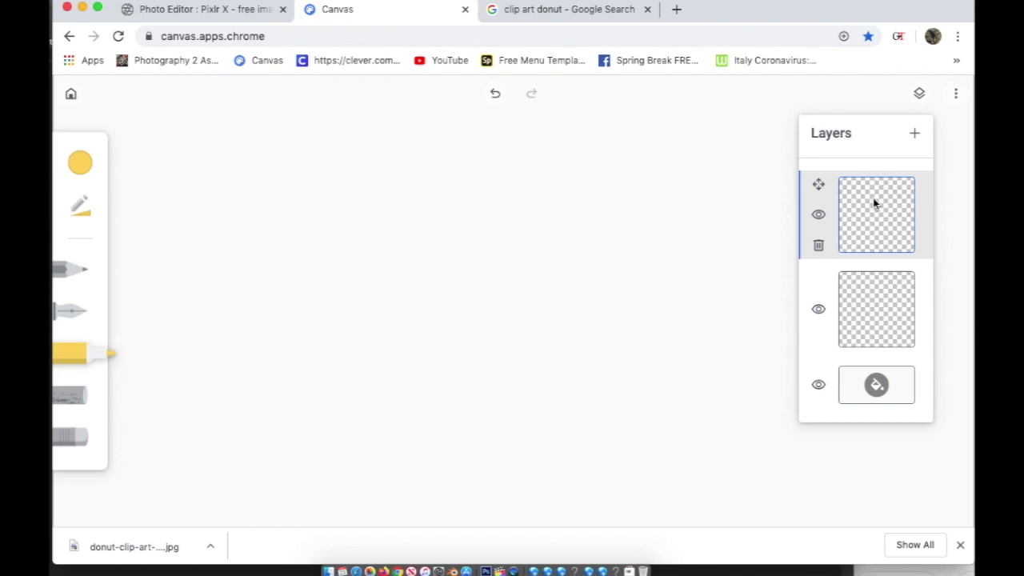
Step: Start a new drawing from the downloaded donut image and show its layers list
left_click(70, 94)
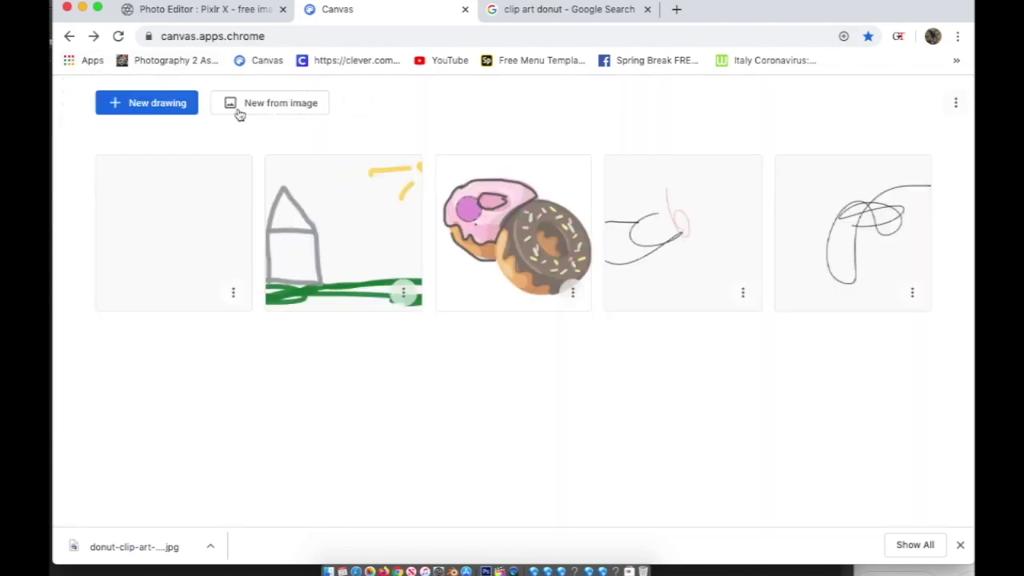
left_click(274, 115)
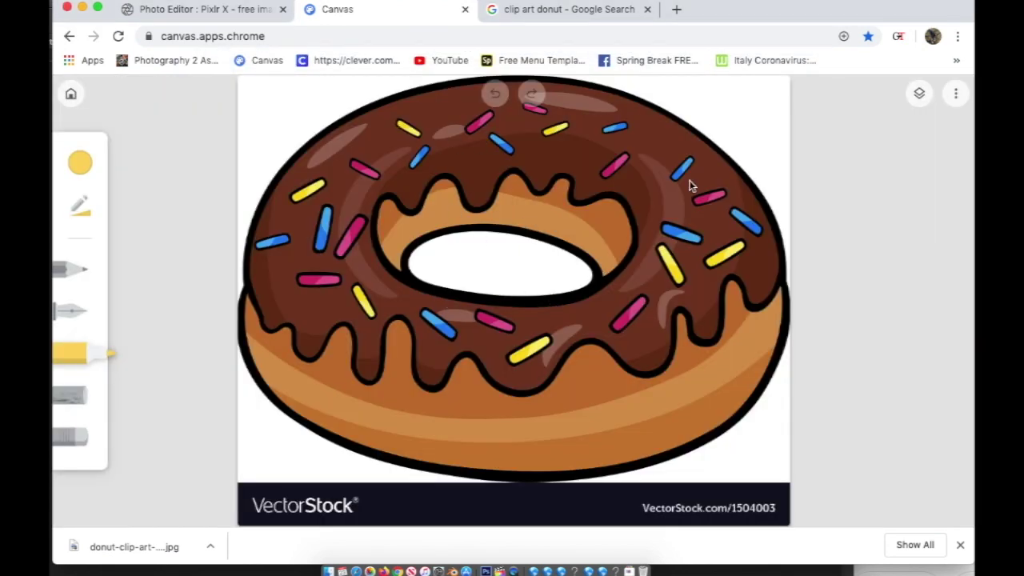
left_click(919, 93)
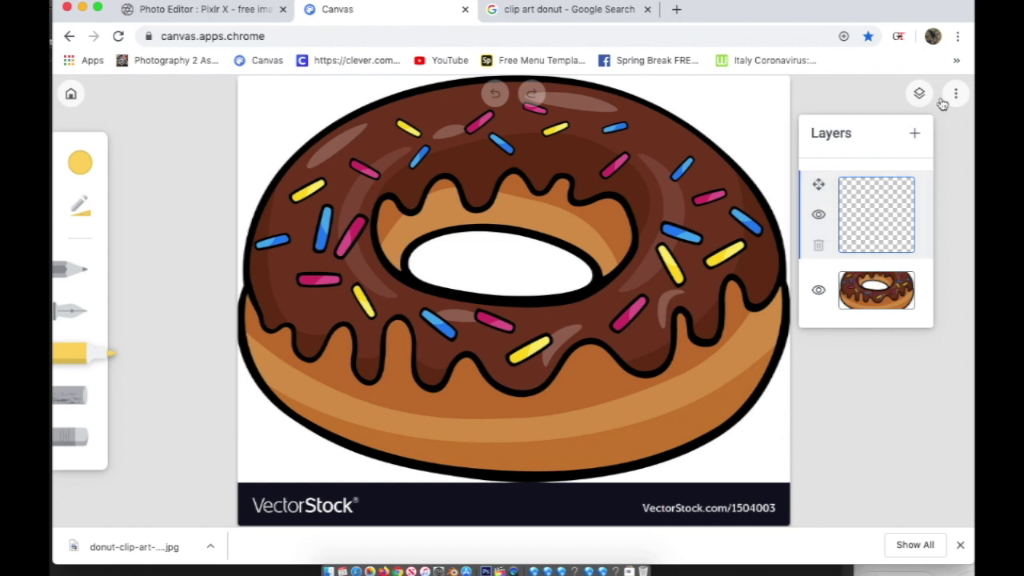
left_click(85, 216)
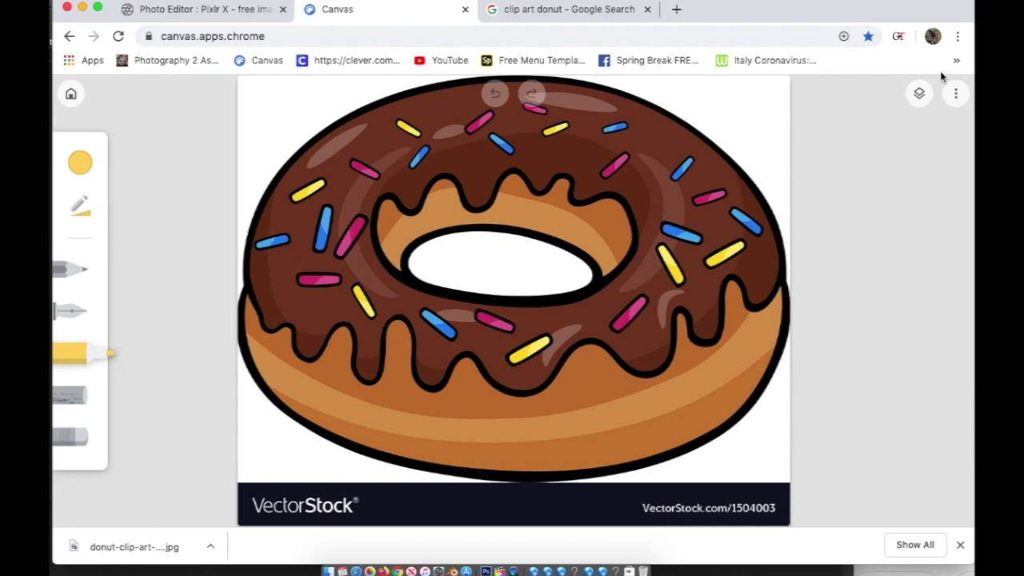
left_click(919, 93)
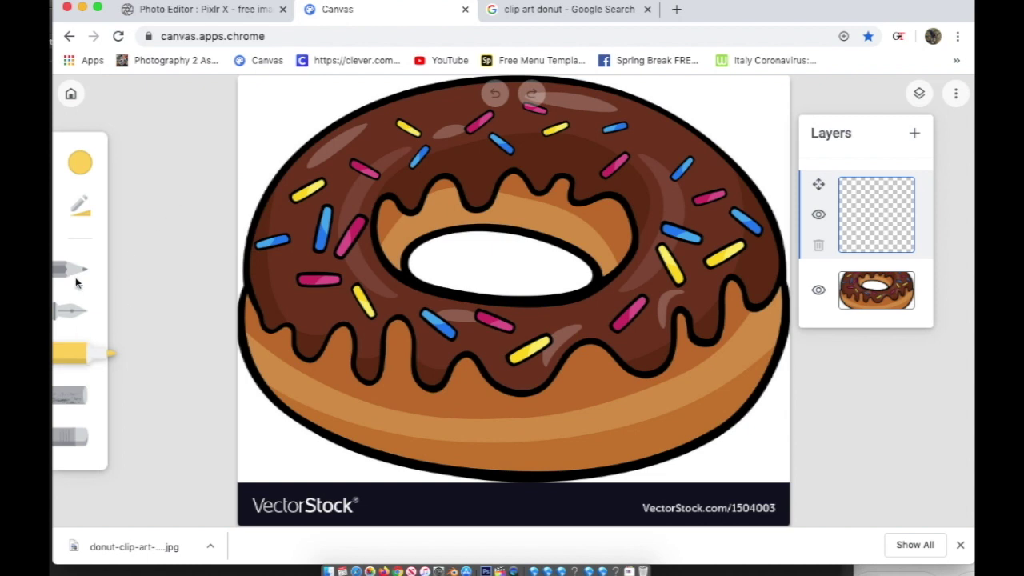
Step: Pick black and trace the donut's left and top outline
left_click(81, 164)
left_click(156, 203)
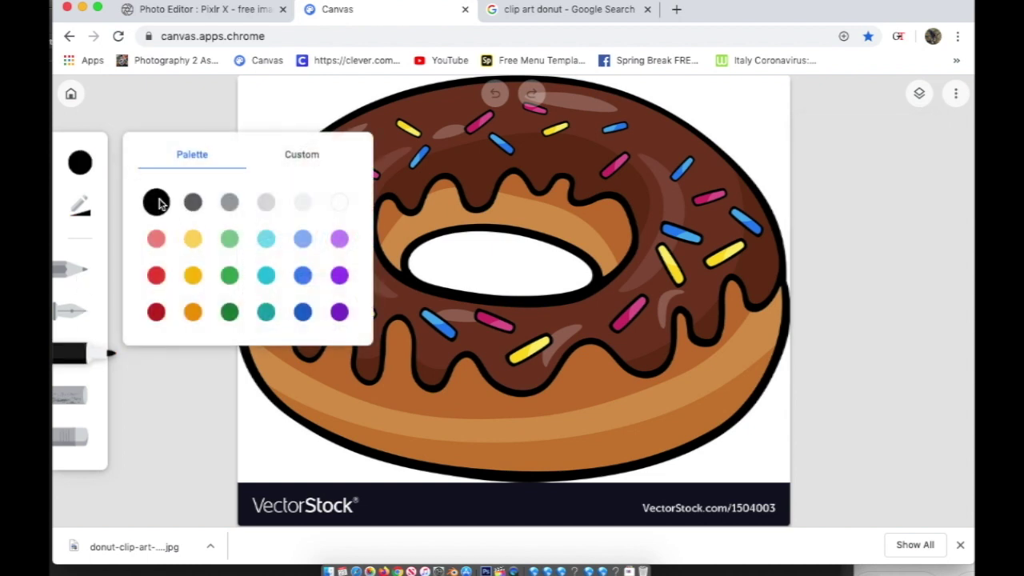
left_click(125, 132)
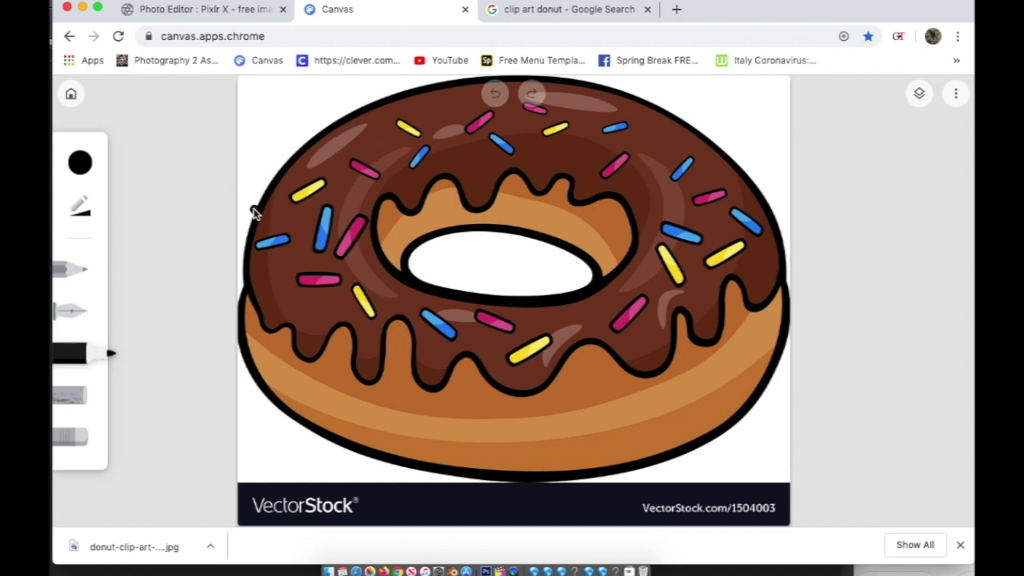
left_click(252, 212)
left_click_drag(253, 226, 268, 209)
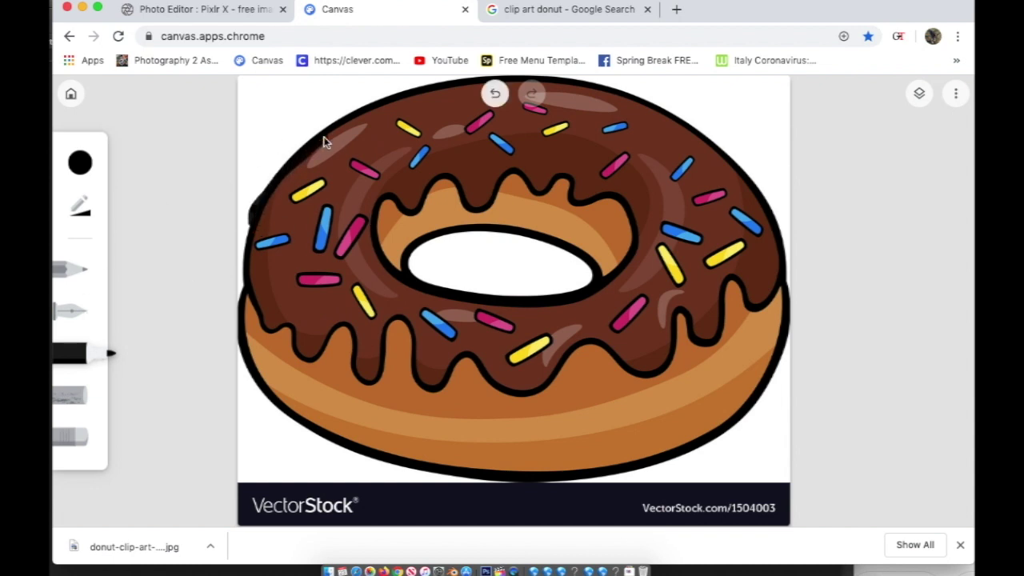
mouse_move(324, 142)
left_mouse_down()
mouse_move(383, 92)
mouse_move(457, 75)
mouse_move(600, 76)
mouse_move(743, 153)
mouse_move(766, 204)
mouse_move(774, 258)
mouse_move(764, 290)
mouse_move(739, 288)
mouse_move(702, 342)
mouse_move(682, 325)
mouse_move(661, 358)
mouse_move(587, 345)
mouse_move(511, 400)
mouse_move(474, 370)
mouse_move(415, 378)
left_mouse_up()
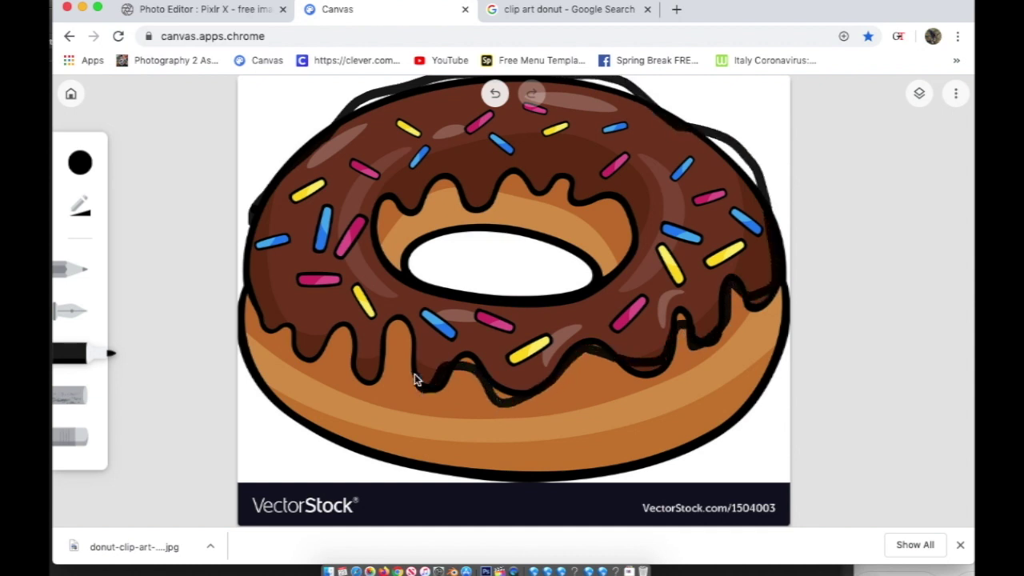
Step: Trace the chocolate drip edge and lower outline, then erase part of a stray lower stroke
mouse_move(361, 350)
left_mouse_down()
mouse_move(312, 365)
mouse_move(261, 335)
left_mouse_up()
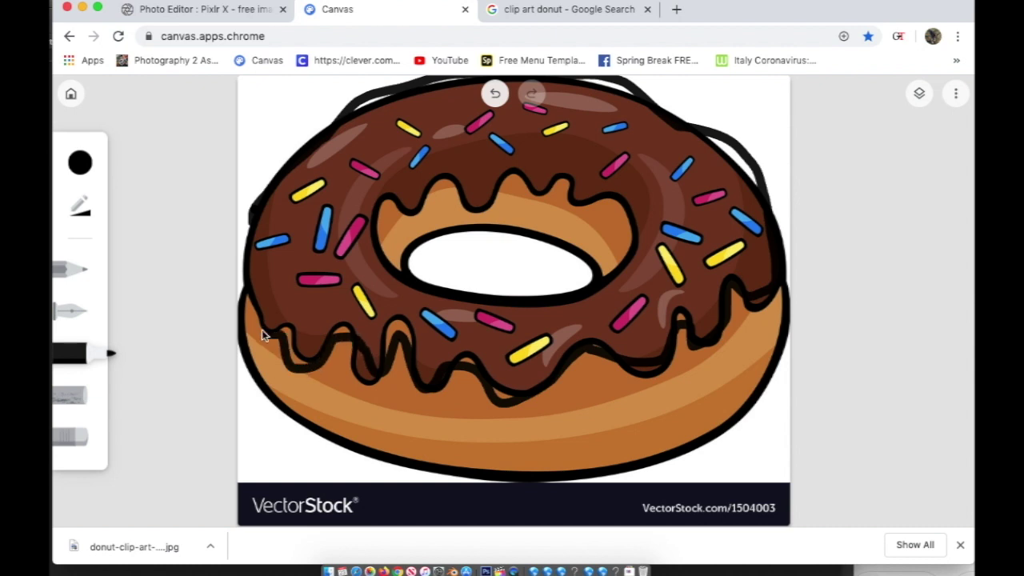
left_click_drag(243, 249, 252, 211)
mouse_move(246, 317)
left_mouse_down()
mouse_move(315, 398)
mouse_move(378, 429)
mouse_move(506, 444)
mouse_move(704, 404)
mouse_move(751, 302)
left_mouse_up()
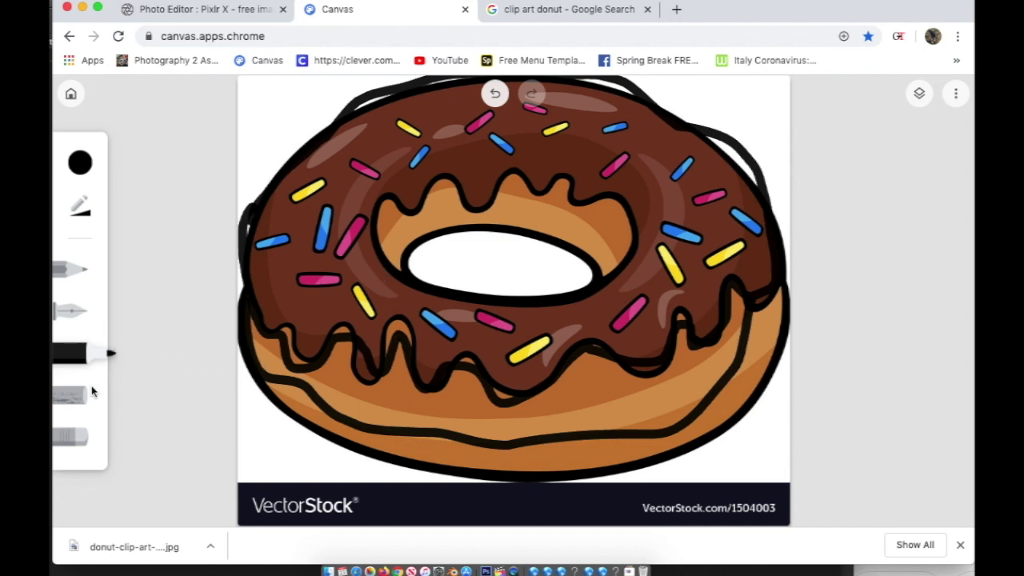
left_click(83, 436)
mouse_move(306, 403)
left_mouse_down()
mouse_move(251, 374)
mouse_move(466, 443)
mouse_move(357, 444)
mouse_move(571, 444)
mouse_move(544, 449)
mouse_move(701, 423)
mouse_move(751, 369)
mouse_move(735, 365)
mouse_move(743, 331)
left_mouse_up()
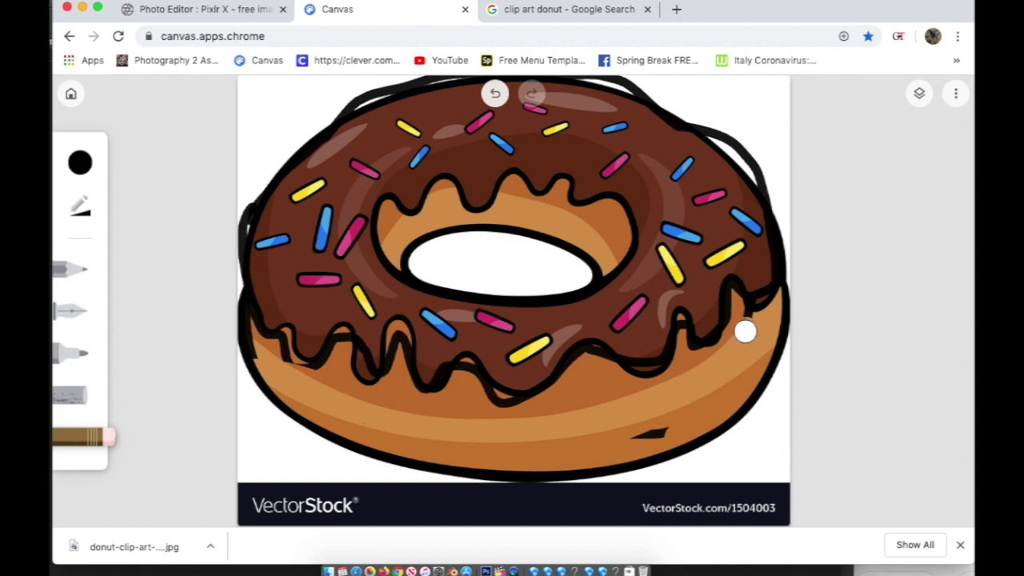
Step: Erase the leftover bottom stroke and retrace the lower outline, hole edges and wavy icing rim in black
left_click_drag(665, 442, 628, 445)
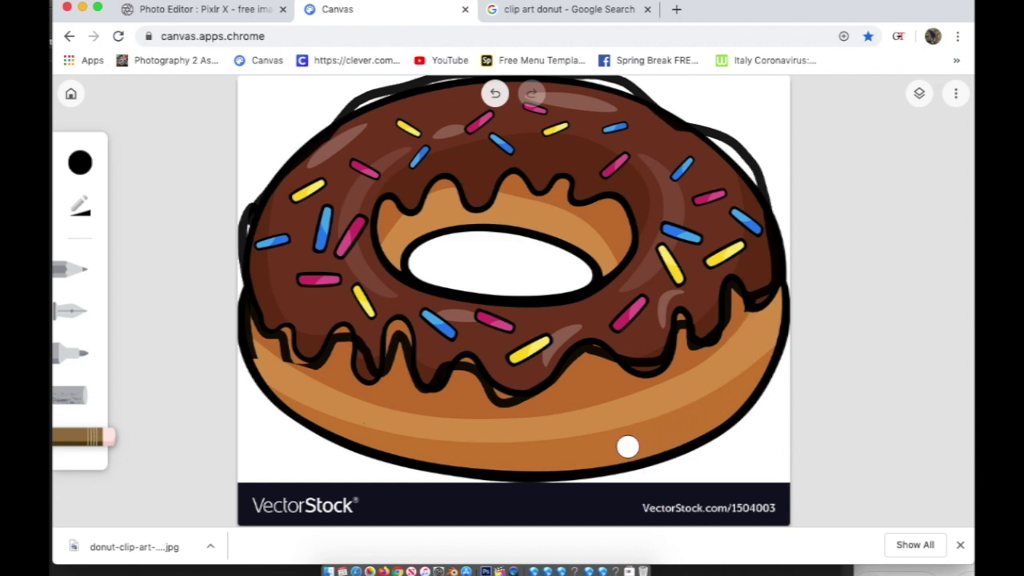
left_click(80, 355)
mouse_move(243, 335)
left_mouse_down()
mouse_move(278, 402)
mouse_move(317, 431)
mouse_move(479, 476)
mouse_move(646, 457)
mouse_move(721, 418)
mouse_move(762, 383)
left_mouse_up()
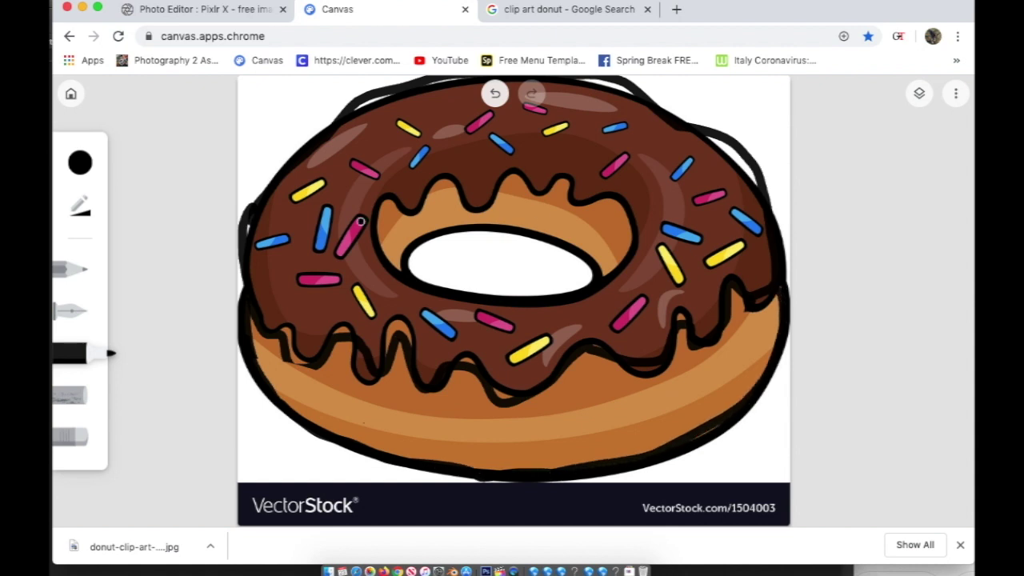
mouse_move(388, 204)
left_mouse_down()
mouse_move(383, 244)
mouse_move(410, 277)
mouse_move(521, 299)
mouse_move(605, 281)
mouse_move(632, 222)
left_mouse_up()
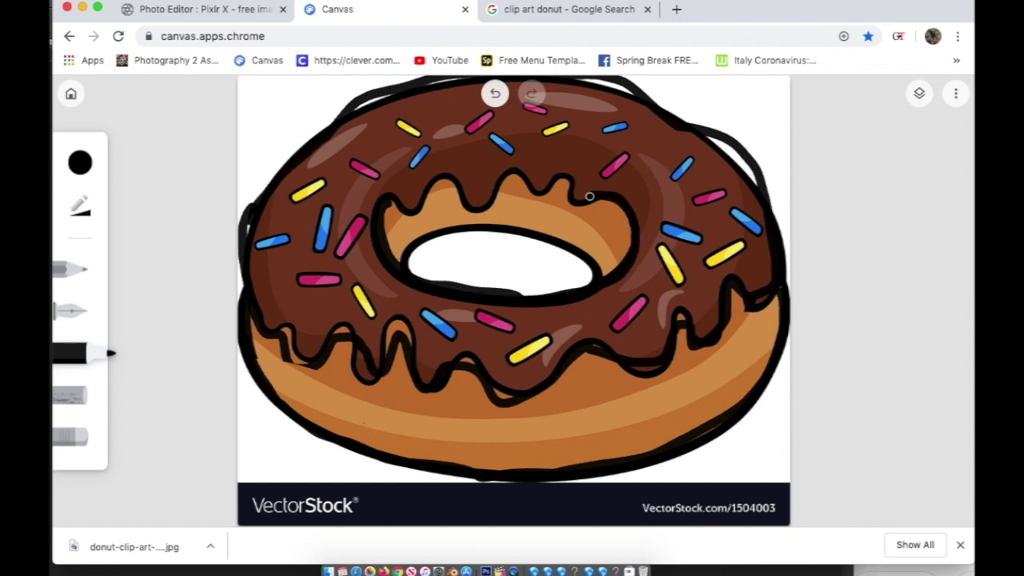
mouse_move(590, 196)
left_mouse_down()
mouse_move(561, 180)
mouse_move(543, 185)
mouse_move(505, 167)
mouse_move(492, 201)
mouse_move(439, 177)
mouse_move(408, 214)
left_mouse_up()
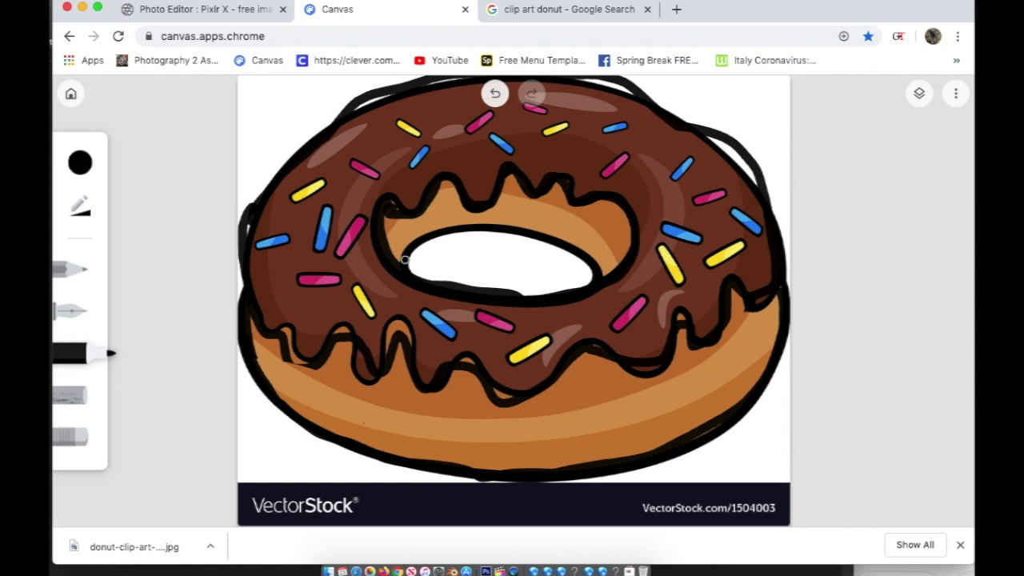
mouse_move(405, 259)
left_mouse_down()
mouse_move(436, 234)
mouse_move(495, 228)
mouse_move(565, 243)
left_mouse_up()
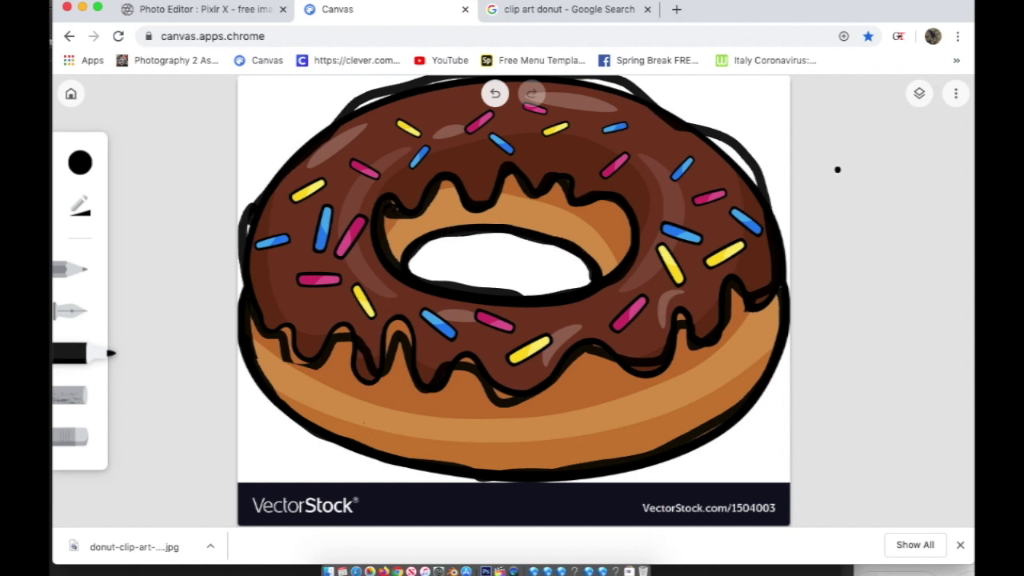
Step: Hide the reference donut clip-art layer
left_click(919, 93)
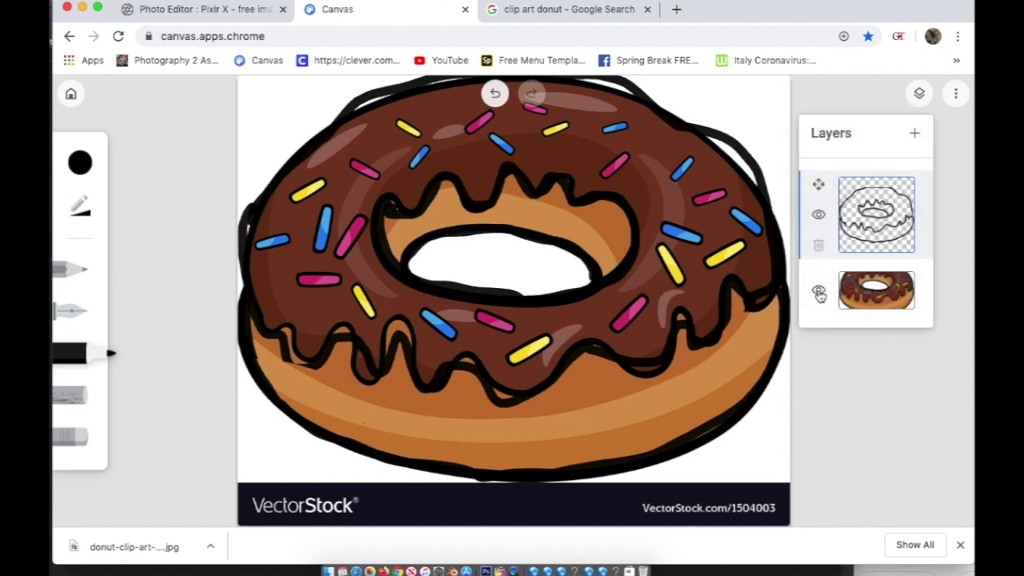
left_click(818, 293)
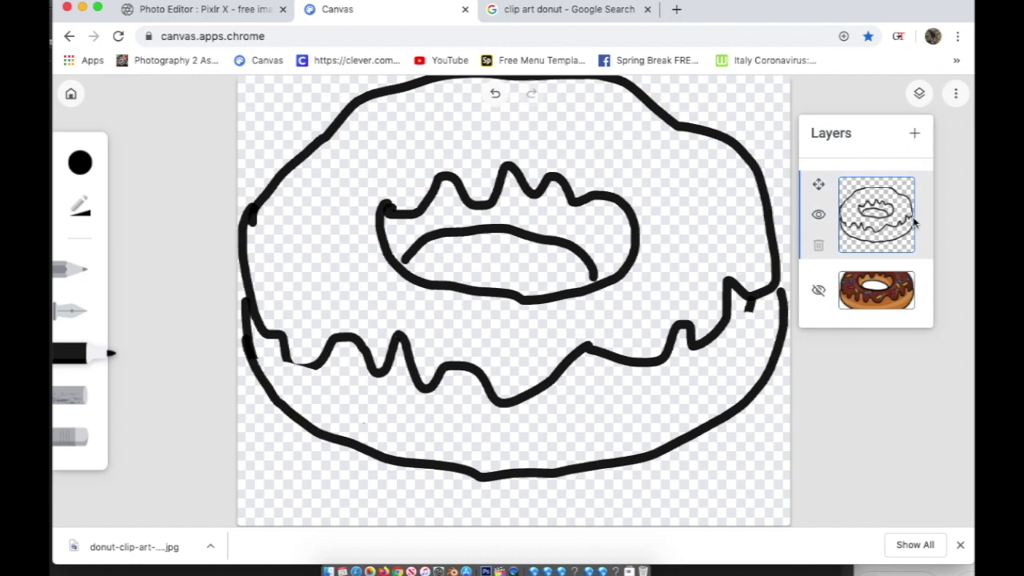
left_click(228, 181)
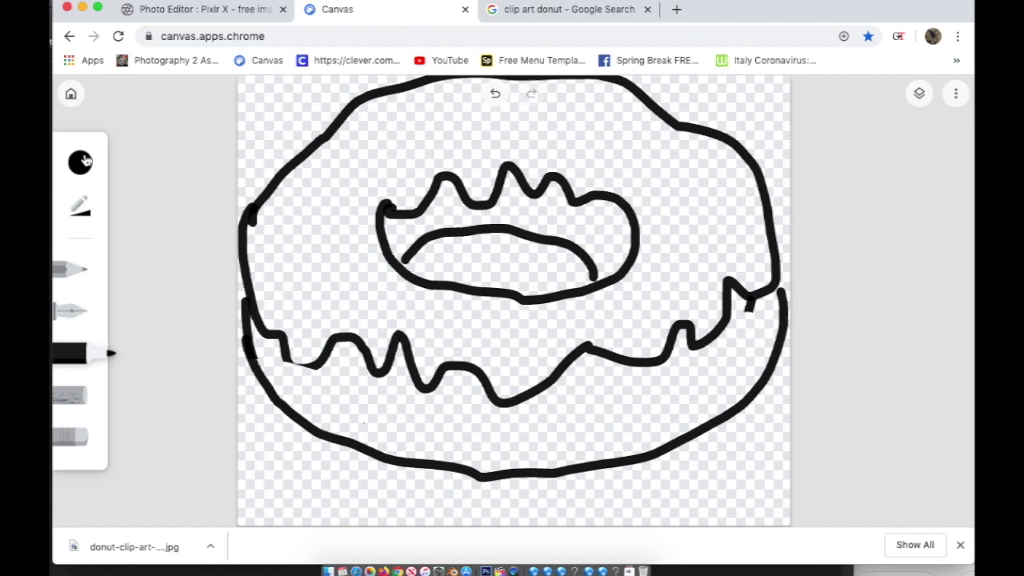
Step: Pick a custom beige brush colour and draw a test stroke above the donut hole
left_click(82, 162)
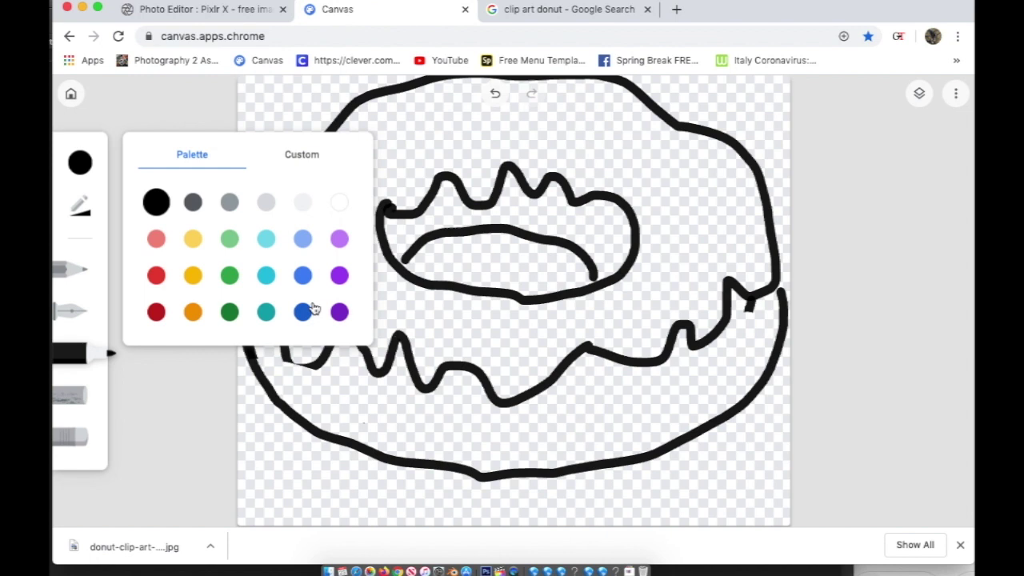
left_click(301, 156)
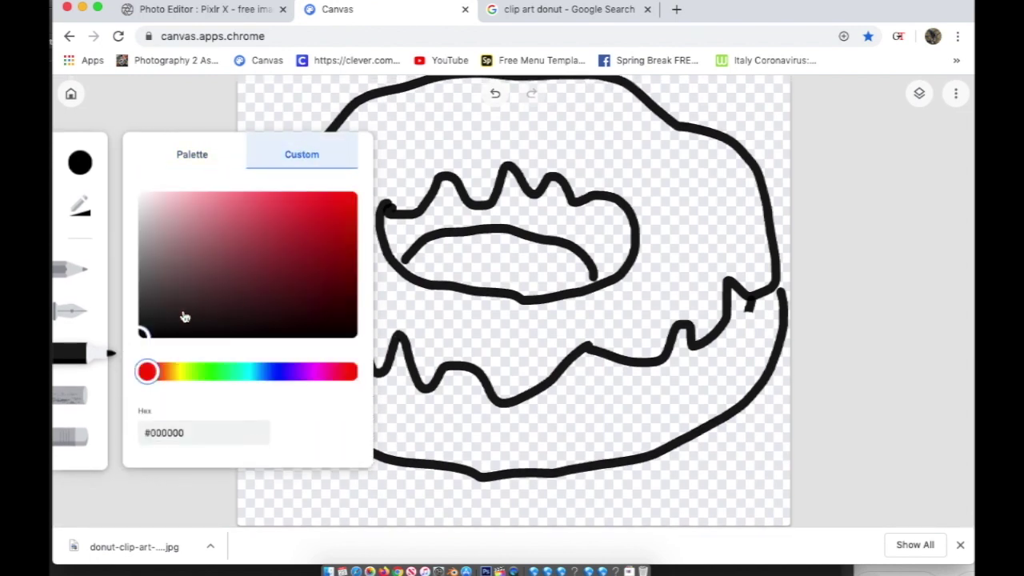
mouse_move(147, 371)
left_mouse_down()
mouse_move(312, 370)
mouse_move(355, 391)
mouse_move(160, 376)
left_mouse_up()
left_click(182, 222)
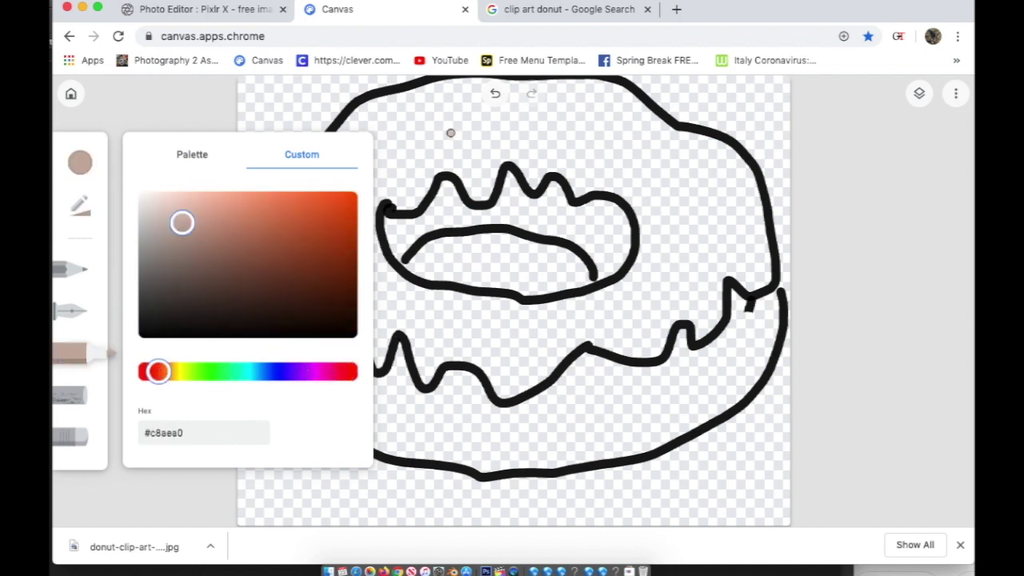
left_click(450, 133)
left_click_drag(473, 122, 477, 168)
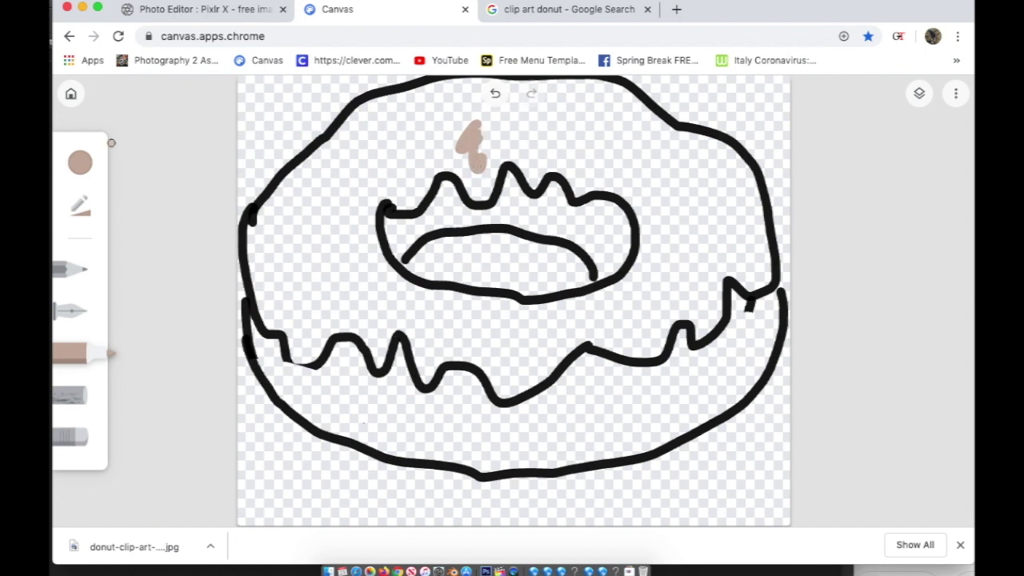
Step: Adjust the brush colour from grey-brown through orange-brown to a deep brown
left_click(84, 165)
left_click(171, 288)
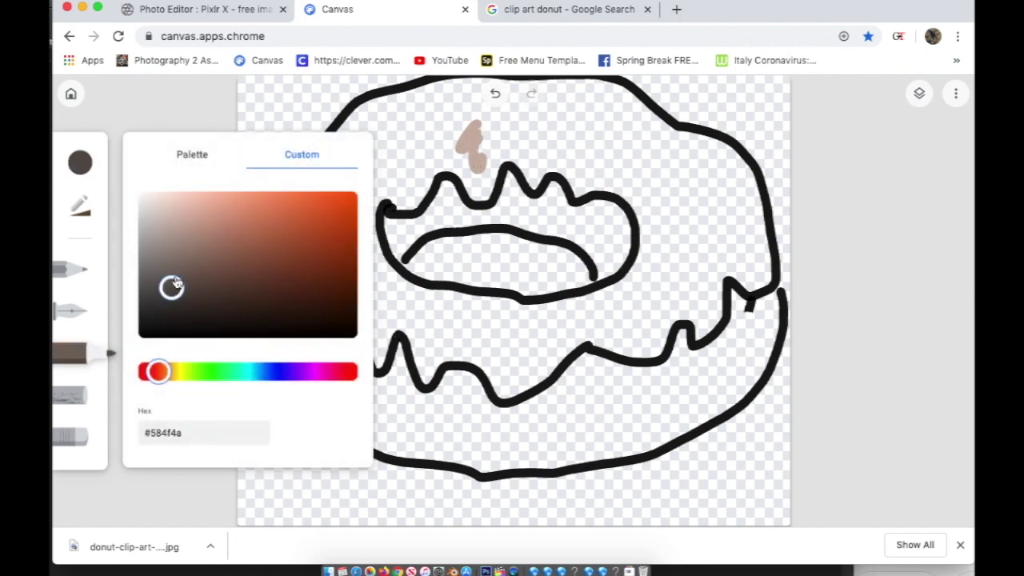
mouse_move(176, 284)
left_mouse_down()
mouse_move(228, 223)
mouse_move(263, 224)
left_mouse_up()
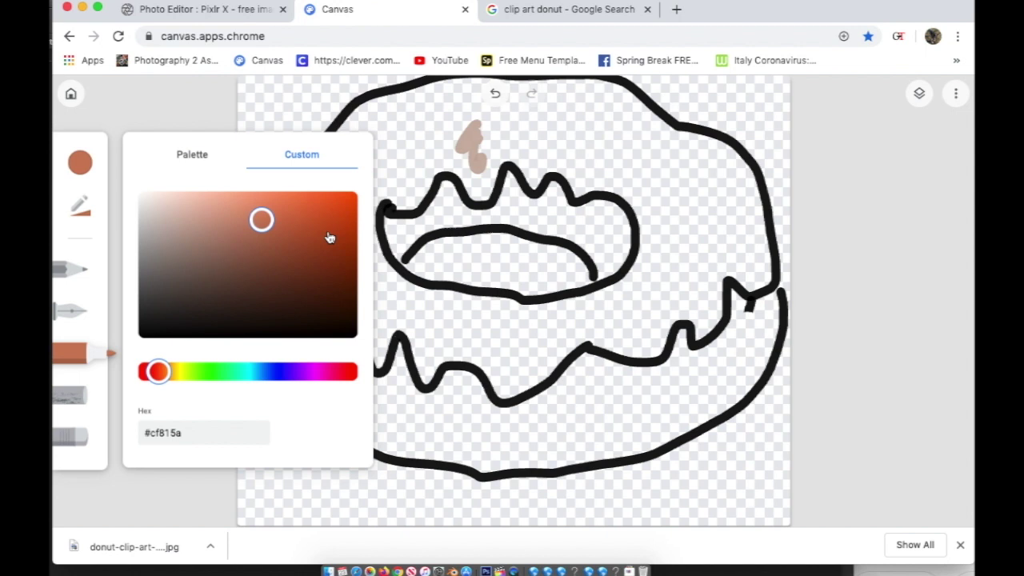
left_click_drag(328, 238, 328, 289)
Step: Enlarge the brush to size 98 and paint brown along the icing's top and left edges
left_click(469, 101)
mouse_move(469, 119)
left_mouse_down()
mouse_move(483, 155)
mouse_move(485, 143)
mouse_move(476, 157)
mouse_move(472, 150)
mouse_move(476, 170)
mouse_move(497, 154)
left_mouse_up()
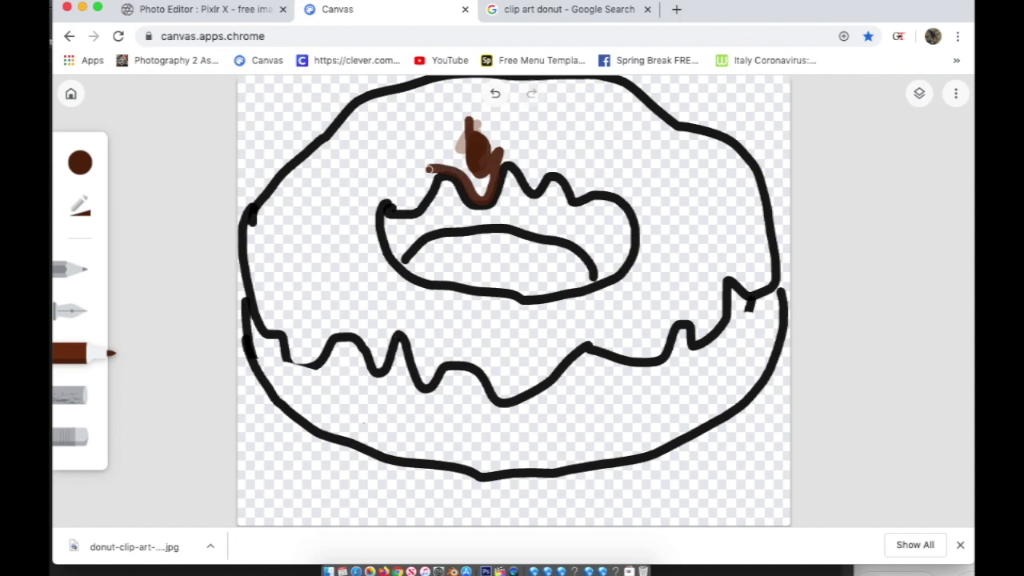
mouse_move(407, 207)
left_mouse_down()
mouse_move(364, 199)
mouse_move(349, 169)
mouse_move(354, 130)
mouse_move(387, 98)
mouse_move(493, 80)
mouse_move(449, 113)
mouse_move(477, 139)
mouse_move(469, 117)
mouse_move(478, 121)
mouse_move(494, 88)
mouse_move(478, 98)
mouse_move(478, 193)
mouse_move(450, 161)
mouse_move(443, 116)
left_mouse_up()
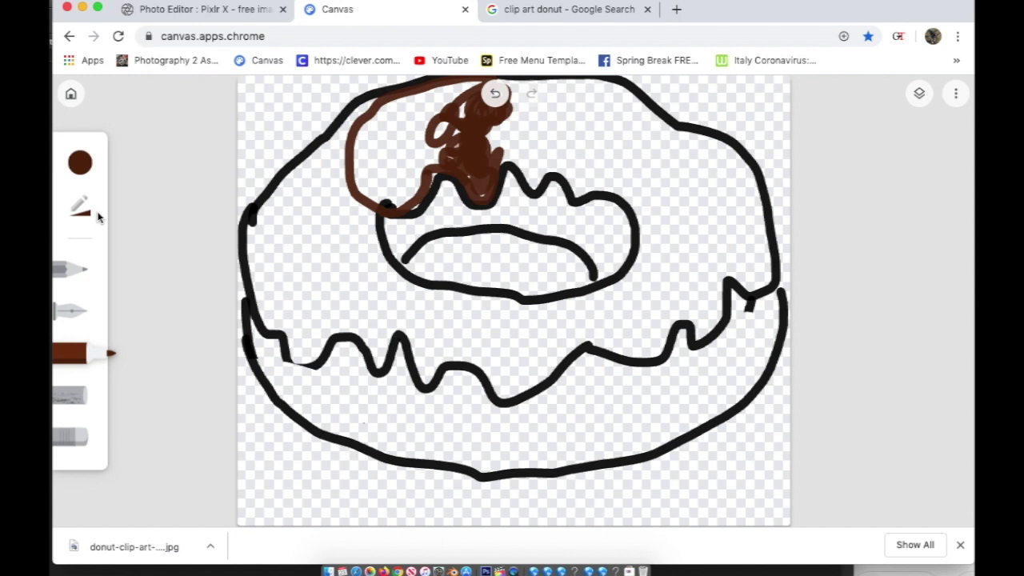
left_click(83, 213)
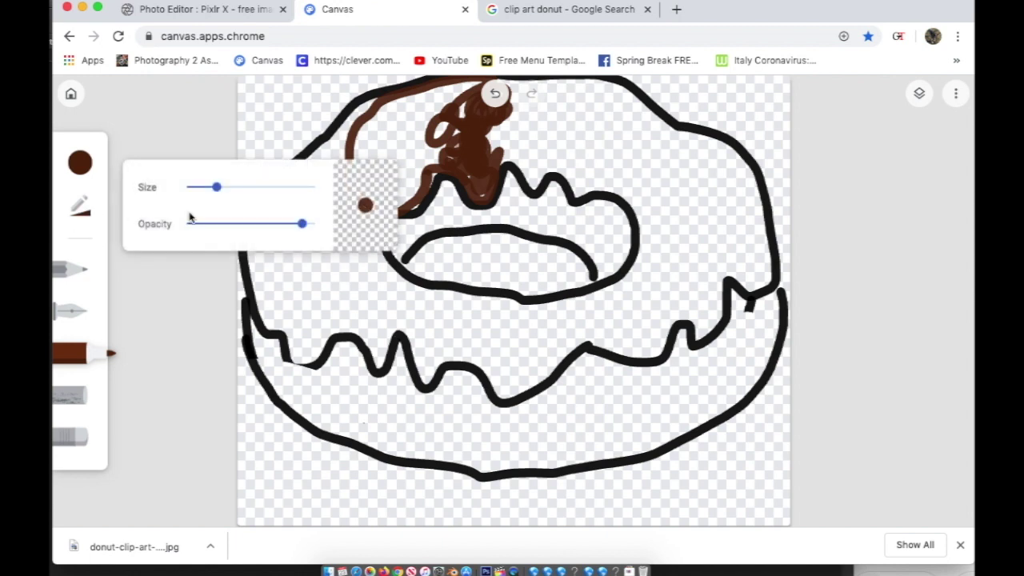
left_click_drag(216, 186, 312, 186)
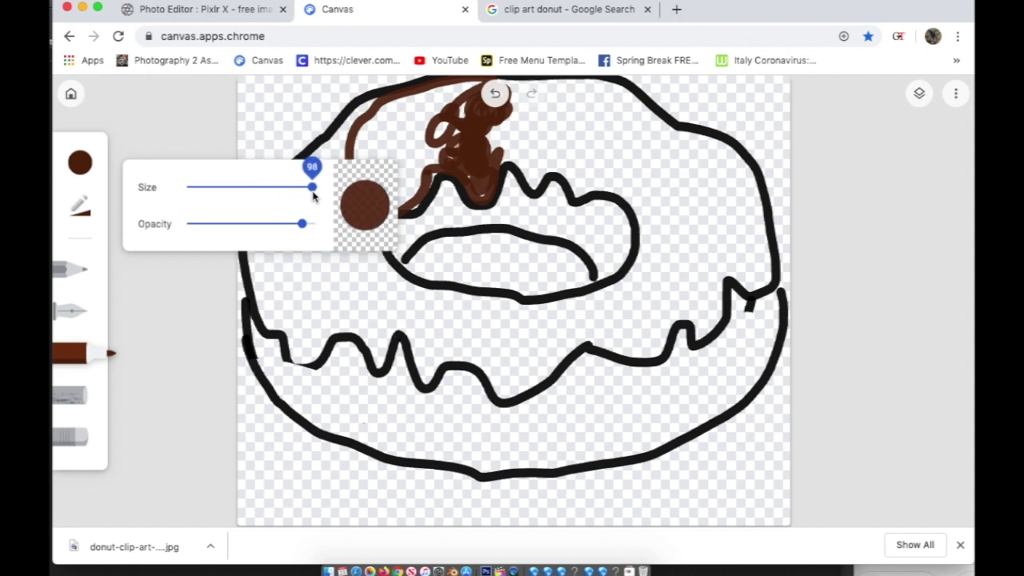
mouse_move(470, 152)
left_mouse_down()
mouse_move(429, 161)
mouse_move(408, 193)
mouse_move(366, 186)
mouse_move(432, 129)
mouse_move(455, 121)
mouse_move(400, 170)
mouse_move(490, 127)
mouse_move(360, 153)
mouse_move(467, 100)
mouse_move(422, 109)
mouse_move(381, 146)
mouse_move(451, 102)
mouse_move(487, 94)
mouse_move(417, 105)
mouse_move(371, 151)
left_mouse_up()
mouse_move(339, 240)
left_mouse_down()
mouse_move(357, 212)
mouse_move(346, 264)
mouse_move(355, 275)
mouse_move(329, 211)
mouse_move(320, 246)
mouse_move(308, 240)
mouse_move(380, 105)
mouse_move(307, 161)
mouse_move(273, 211)
mouse_move(263, 253)
mouse_move(265, 301)
mouse_move(296, 346)
mouse_move(387, 323)
mouse_move(366, 270)
left_mouse_up()
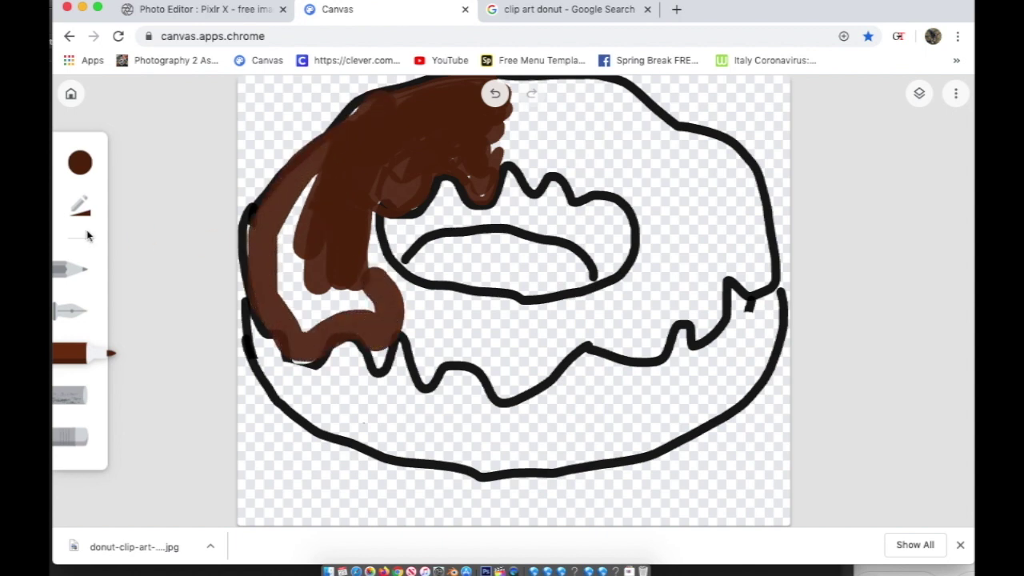
Step: Raise brush opacity to full and fill the whole icing opaque dark brown
left_click(83, 219)
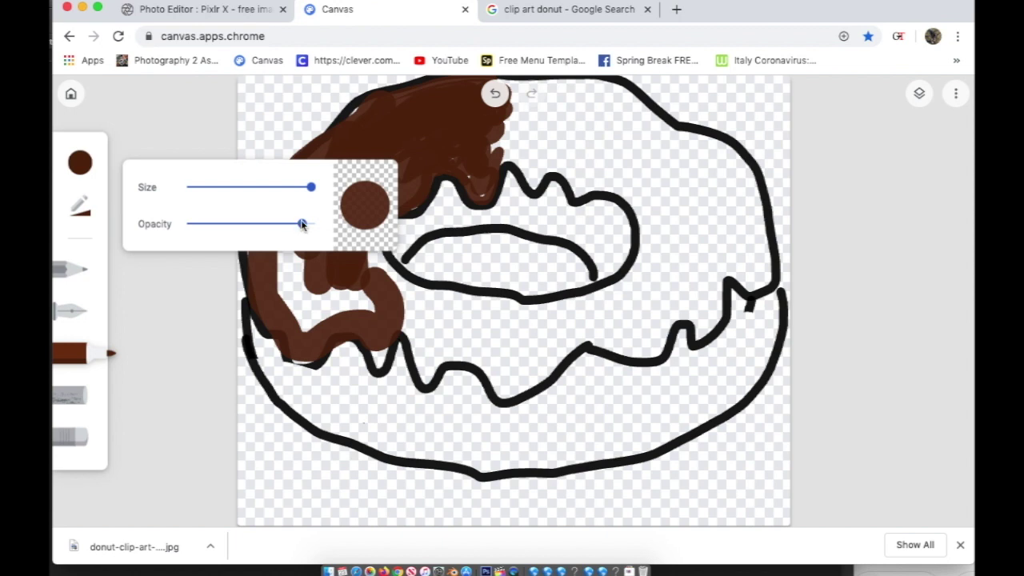
left_click_drag(301, 224, 312, 224)
mouse_move(437, 144)
left_mouse_down()
mouse_move(407, 147)
mouse_move(412, 163)
mouse_move(396, 167)
mouse_move(391, 195)
mouse_move(408, 187)
mouse_move(368, 209)
mouse_move(364, 262)
mouse_move(392, 284)
mouse_move(341, 302)
mouse_move(367, 324)
mouse_move(371, 310)
mouse_move(296, 349)
mouse_move(261, 293)
mouse_move(254, 254)
mouse_move(272, 204)
mouse_move(325, 133)
mouse_move(357, 130)
mouse_move(288, 281)
mouse_move(342, 231)
mouse_move(326, 301)
mouse_move(295, 284)
left_mouse_up()
mouse_move(348, 265)
left_mouse_down()
mouse_move(519, 162)
mouse_move(547, 169)
mouse_move(390, 285)
mouse_move(486, 356)
mouse_move(595, 332)
mouse_move(656, 140)
mouse_move(534, 176)
mouse_move(672, 231)
mouse_move(722, 221)
mouse_move(413, 338)
mouse_move(438, 157)
mouse_move(306, 224)
mouse_move(255, 216)
mouse_move(427, 150)
left_mouse_up()
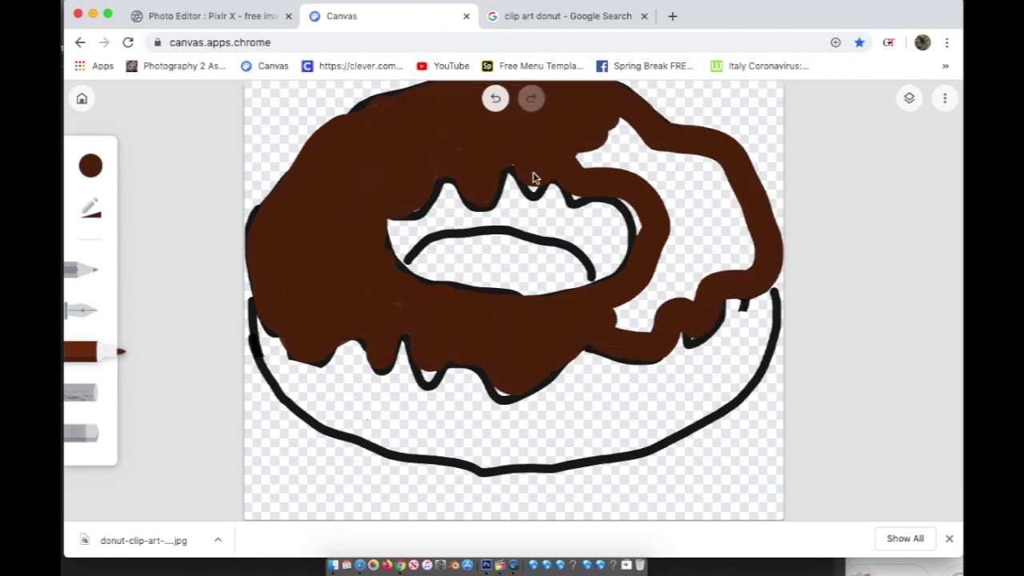
Step: Scatter seven short magenta sprinkle dashes across the chocolate glaze
left_click(90, 166)
left_click(304, 221)
left_click(98, 223)
left_click_drag(356, 278, 361, 296)
left_click_drag(698, 201, 696, 225)
left_click_drag(373, 159, 374, 181)
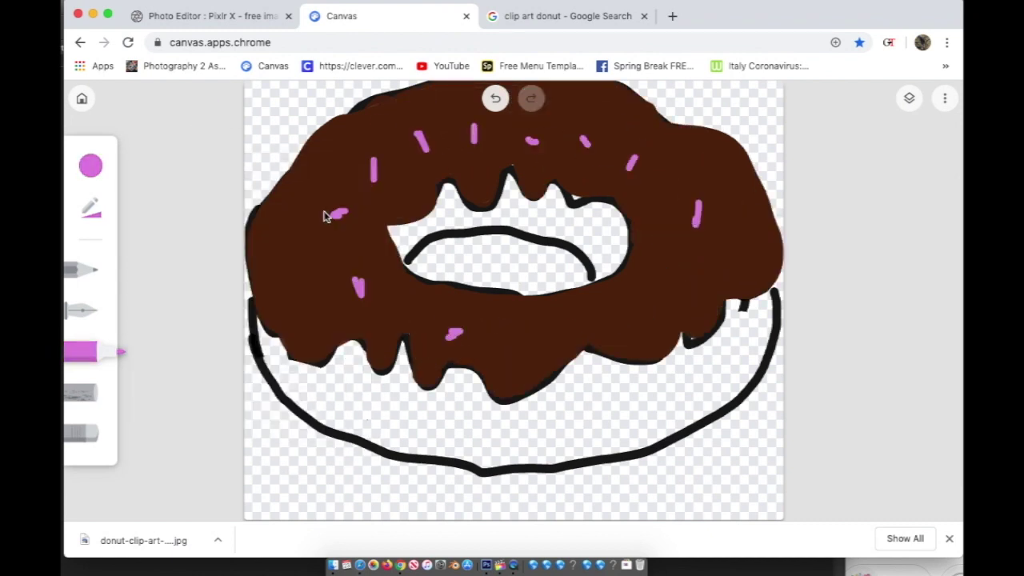
left_click_drag(306, 251, 305, 289)
left_click_drag(608, 318, 628, 318)
left_click_drag(688, 256, 689, 283)
left_click_drag(392, 307, 415, 307)
Step: Switch to green and add green sprinkle dashes on the glaze
left_click(91, 165)
left_click(232, 369)
left_click(90, 165)
left_click_drag(331, 301, 333, 328)
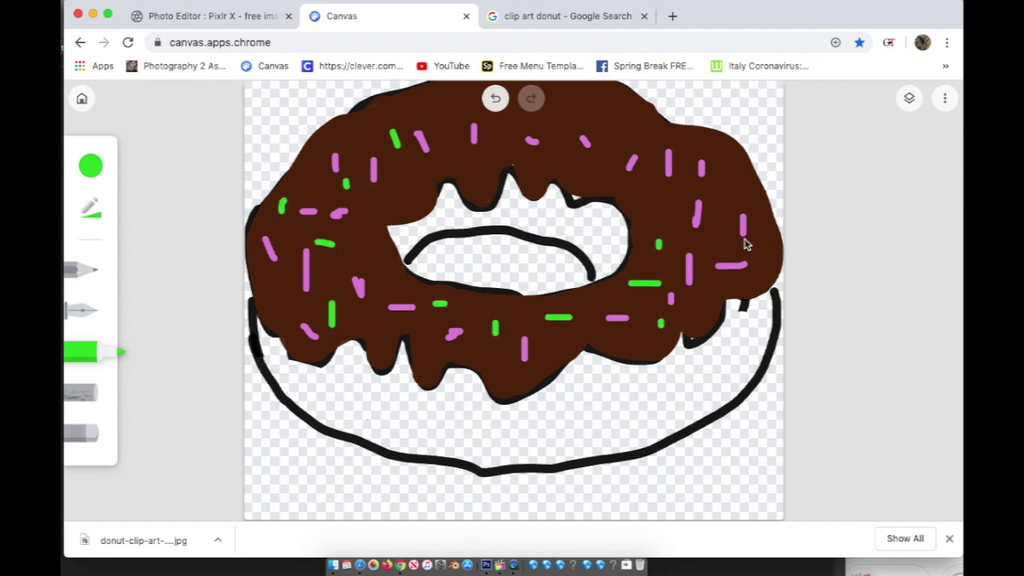
left_click_drag(726, 184, 728, 203)
left_click_drag(418, 113, 441, 102)
left_click(90, 166)
Step: Paint the lower dough band, its right edge and the hole's upper rim peach
left_click(190, 369)
left_click_drag(191, 369, 163, 368)
left_click(244, 216)
left_click(90, 208)
mouse_move(264, 327)
left_mouse_down()
mouse_move(320, 376)
mouse_move(375, 400)
mouse_move(555, 374)
mouse_move(608, 432)
mouse_move(738, 325)
mouse_move(512, 444)
mouse_move(537, 458)
mouse_move(418, 405)
mouse_move(469, 389)
mouse_move(408, 396)
mouse_move(407, 384)
mouse_move(347, 365)
mouse_move(331, 389)
mouse_move(303, 385)
left_mouse_up()
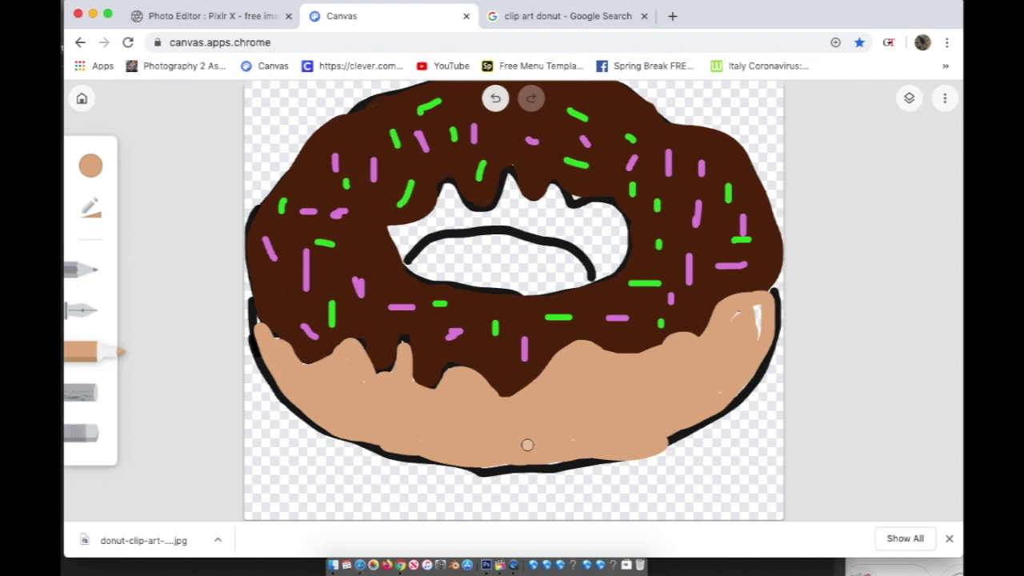
mouse_move(769, 308)
left_mouse_down()
mouse_move(759, 335)
mouse_move(740, 311)
mouse_move(727, 333)
left_mouse_up()
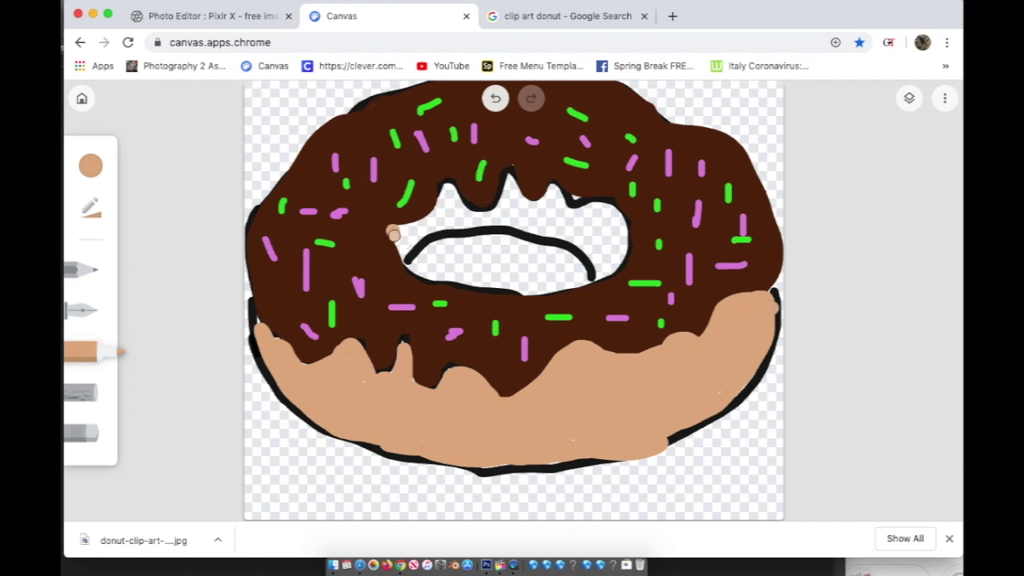
mouse_move(393, 234)
left_mouse_down()
mouse_move(493, 214)
mouse_move(555, 233)
mouse_move(594, 253)
mouse_move(601, 271)
mouse_move(622, 253)
mouse_move(616, 214)
mouse_move(576, 211)
mouse_move(549, 192)
mouse_move(539, 203)
mouse_move(507, 180)
mouse_move(491, 215)
mouse_move(464, 210)
mouse_move(454, 191)
mouse_move(396, 242)
mouse_move(460, 204)
mouse_move(443, 225)
mouse_move(523, 217)
mouse_move(520, 199)
mouse_move(541, 217)
mouse_move(513, 195)
mouse_move(520, 210)
mouse_move(567, 219)
mouse_move(557, 223)
mouse_move(554, 200)
mouse_move(610, 240)
left_mouse_up()
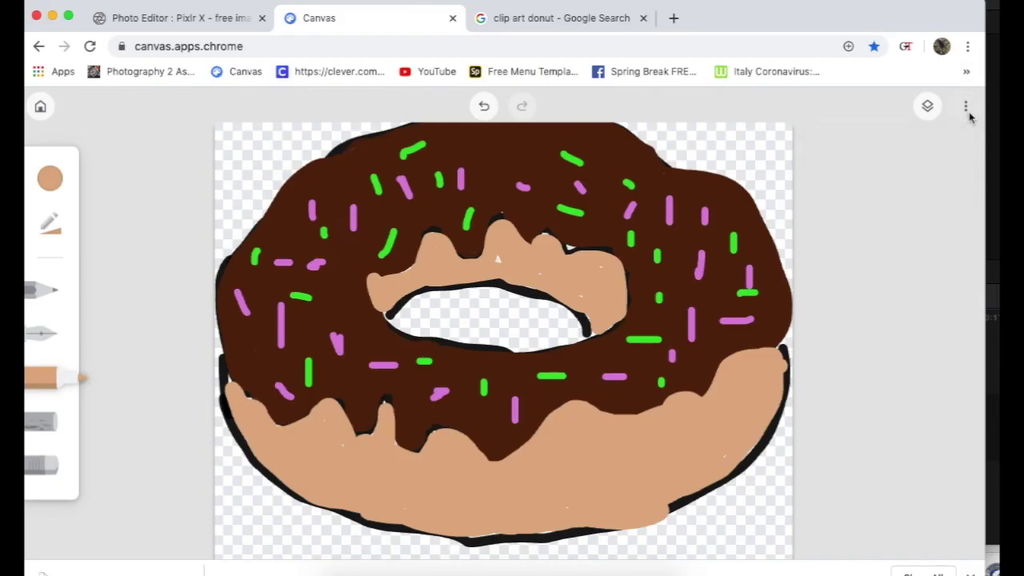
left_click(965, 109)
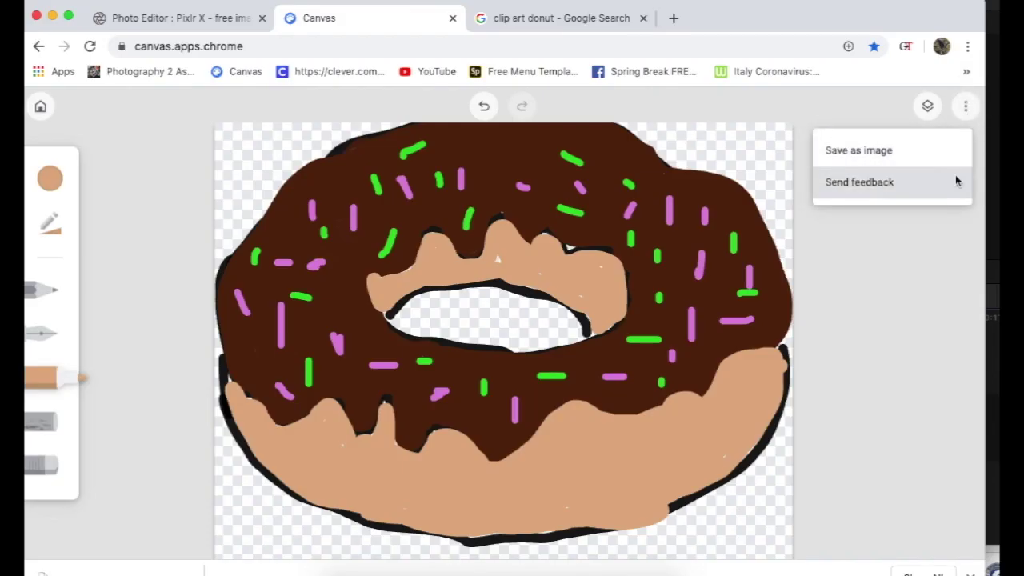
Step: Export the drawing via Save as image in PNG format, named 'donut', to the Desktop
left_click(899, 150)
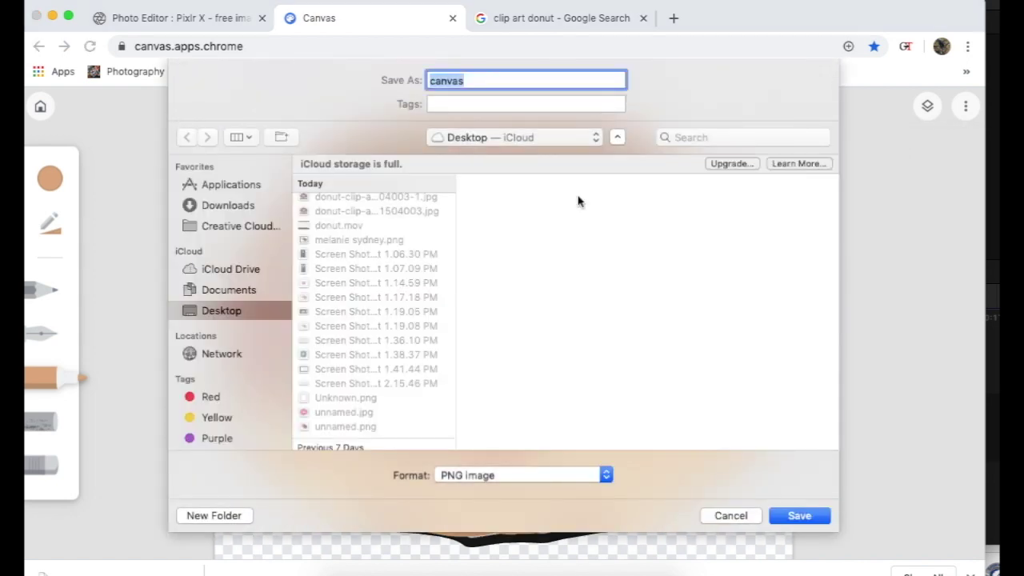
left_click(491, 475)
left_click(491, 472)
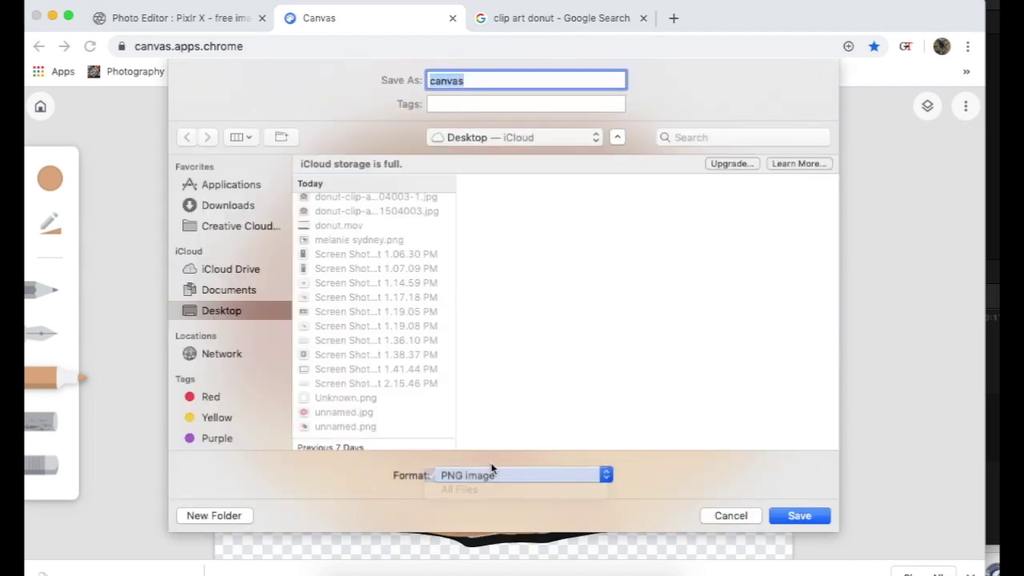
type("donut")
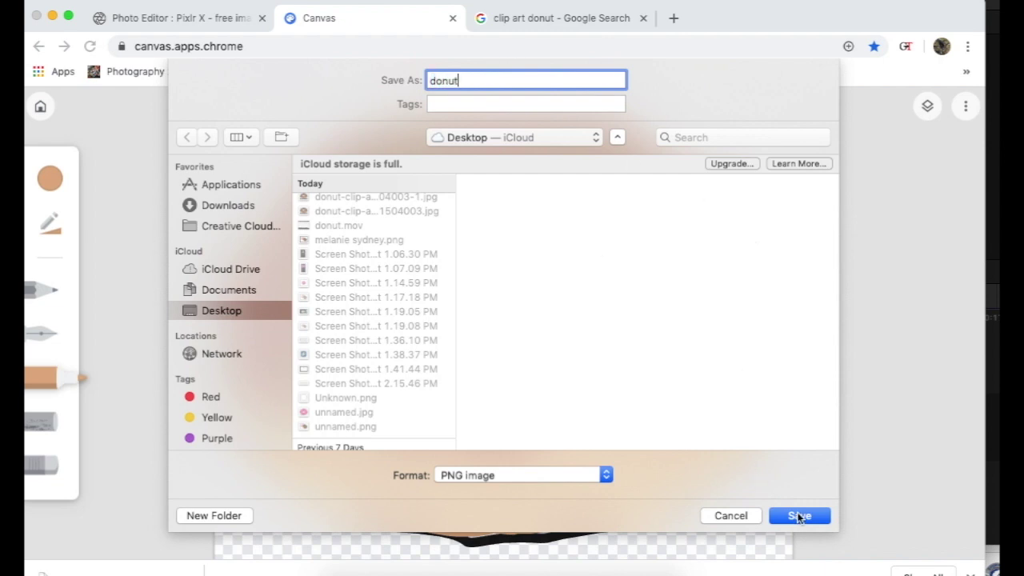
left_click(595, 138)
left_click(616, 138)
left_click(616, 137)
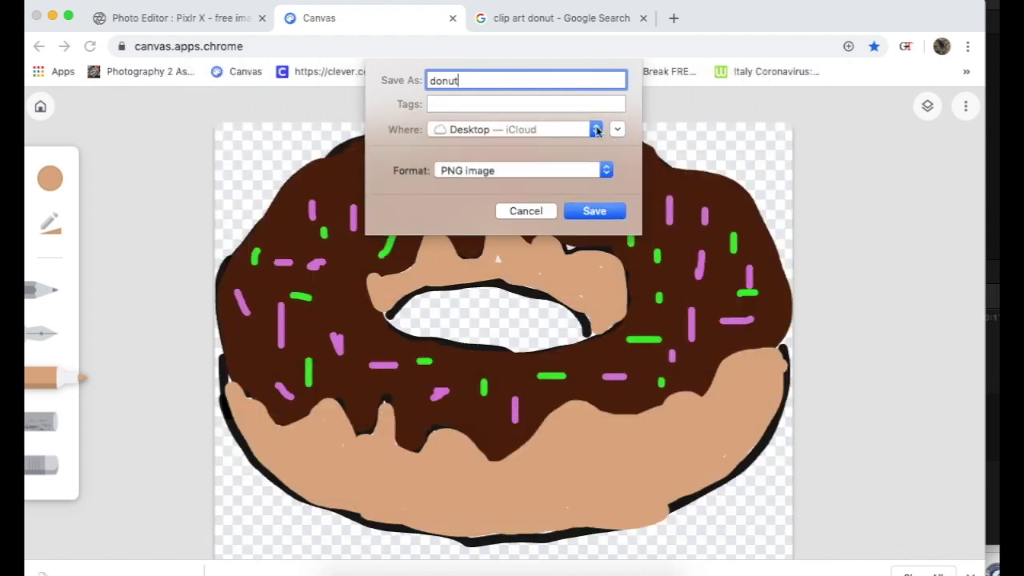
left_click(618, 131)
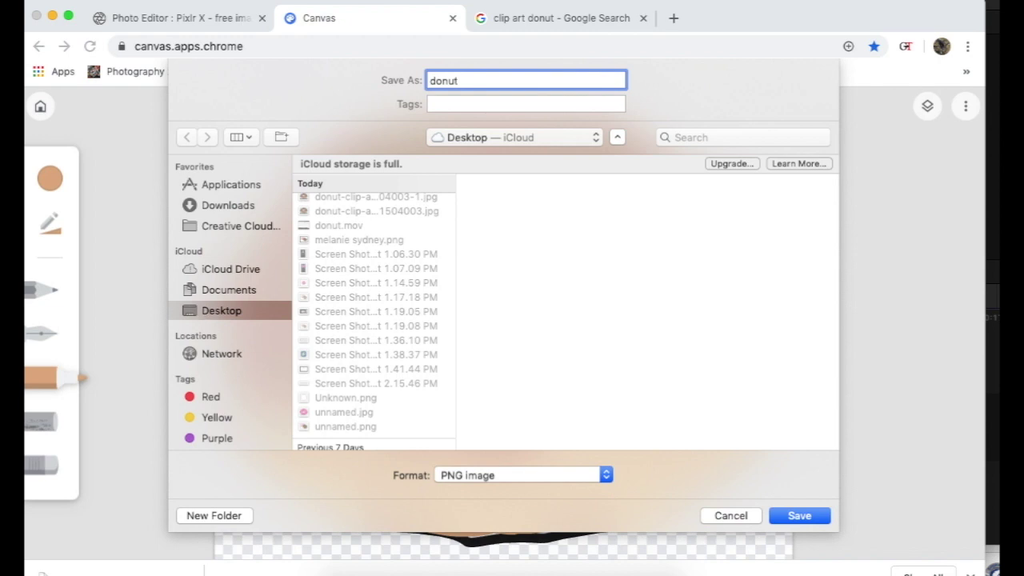
left_click(812, 515)
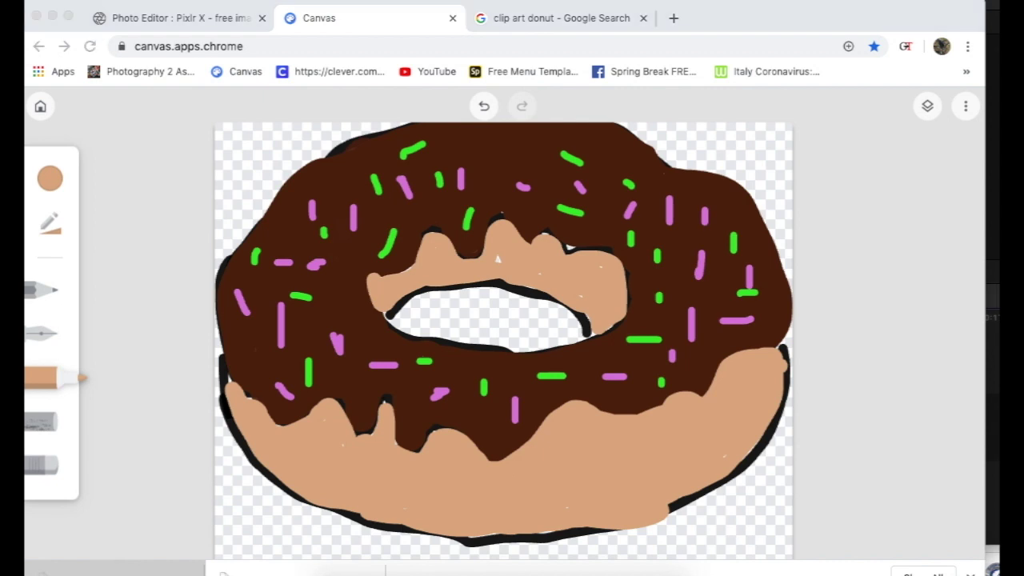
Step: In the clip art donut tab, search Google for 'otus' from the address bar
left_click(528, 18)
left_click(519, 46)
type("otus")
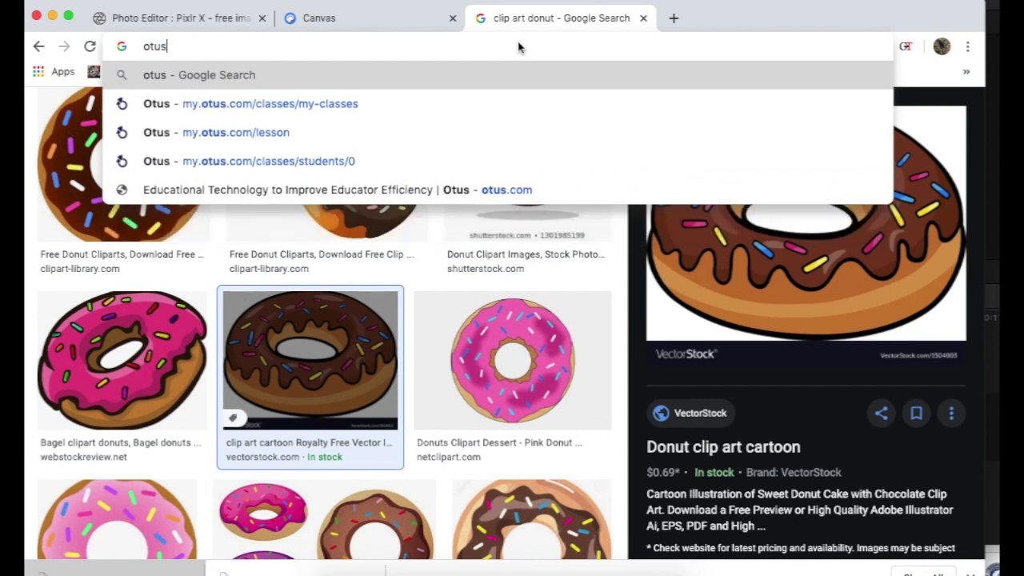
key("Return")
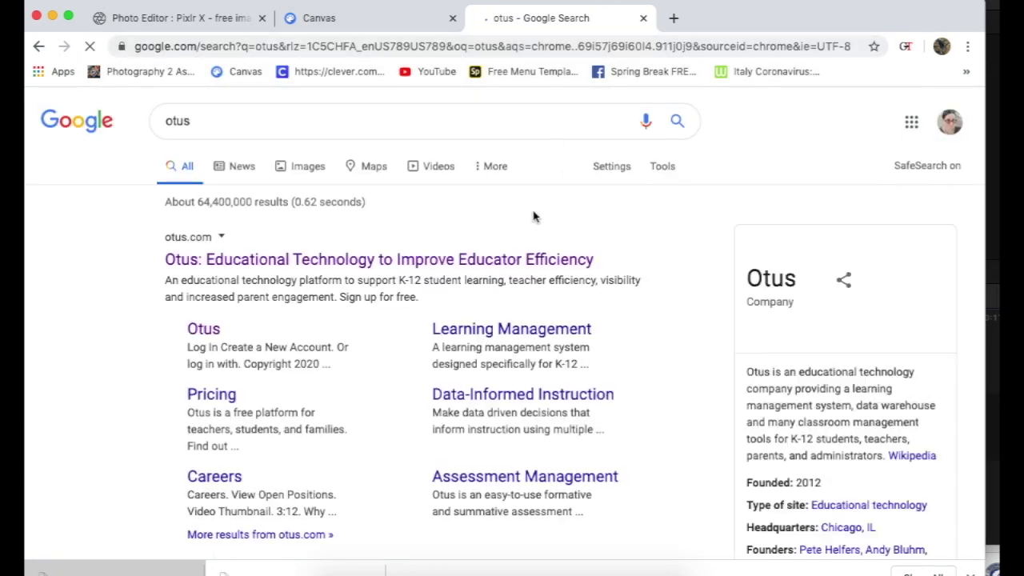